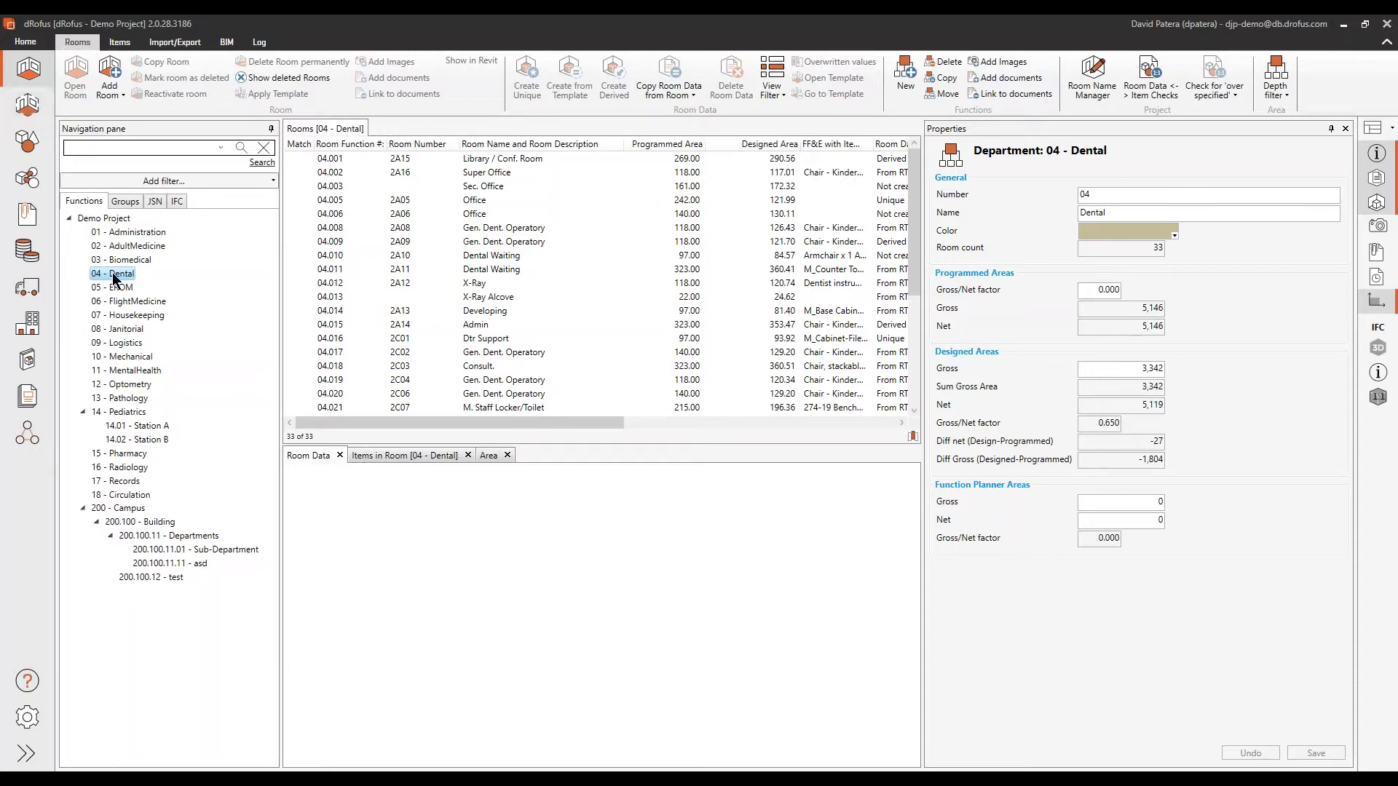
Step: Sort the Dental department's rooms by room name and select all the Gen. Dent. Operatory rooms on the Second Floor, 04.017 through 04.020
{"action": "left_click", "coordinate": [506, 146]}
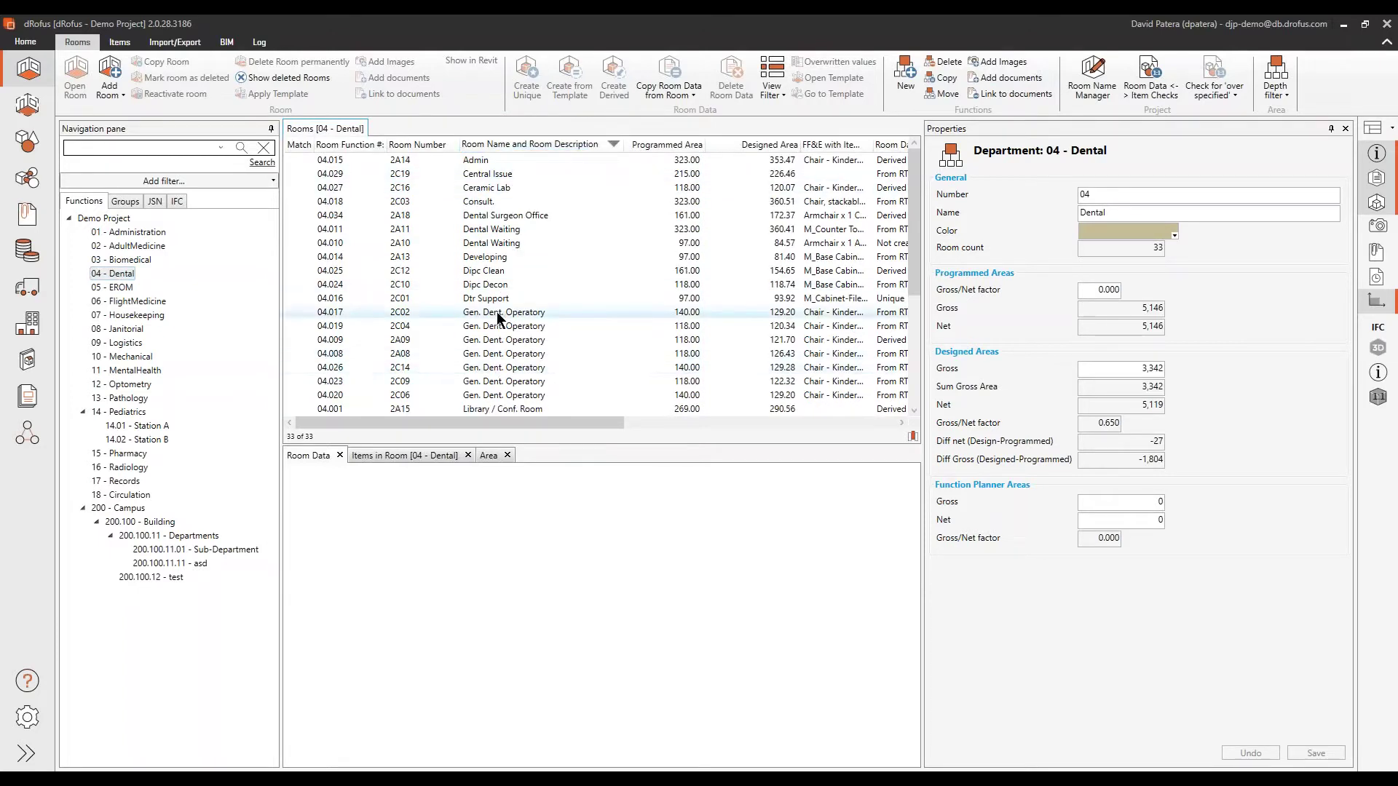
{"action": "left_click", "coordinate": [500, 313]}
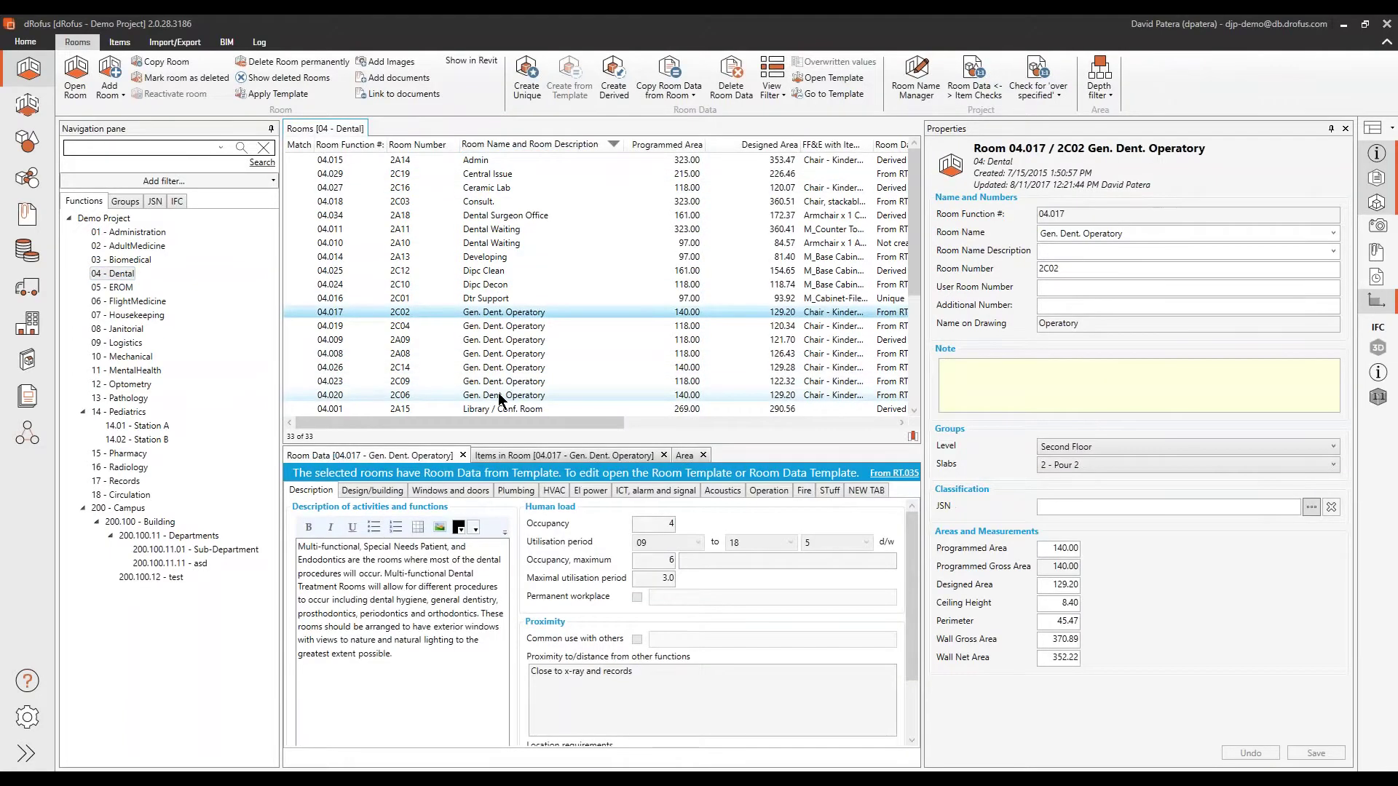
{"action": "left_click", "coordinate": [500, 395], "text": "shift"}
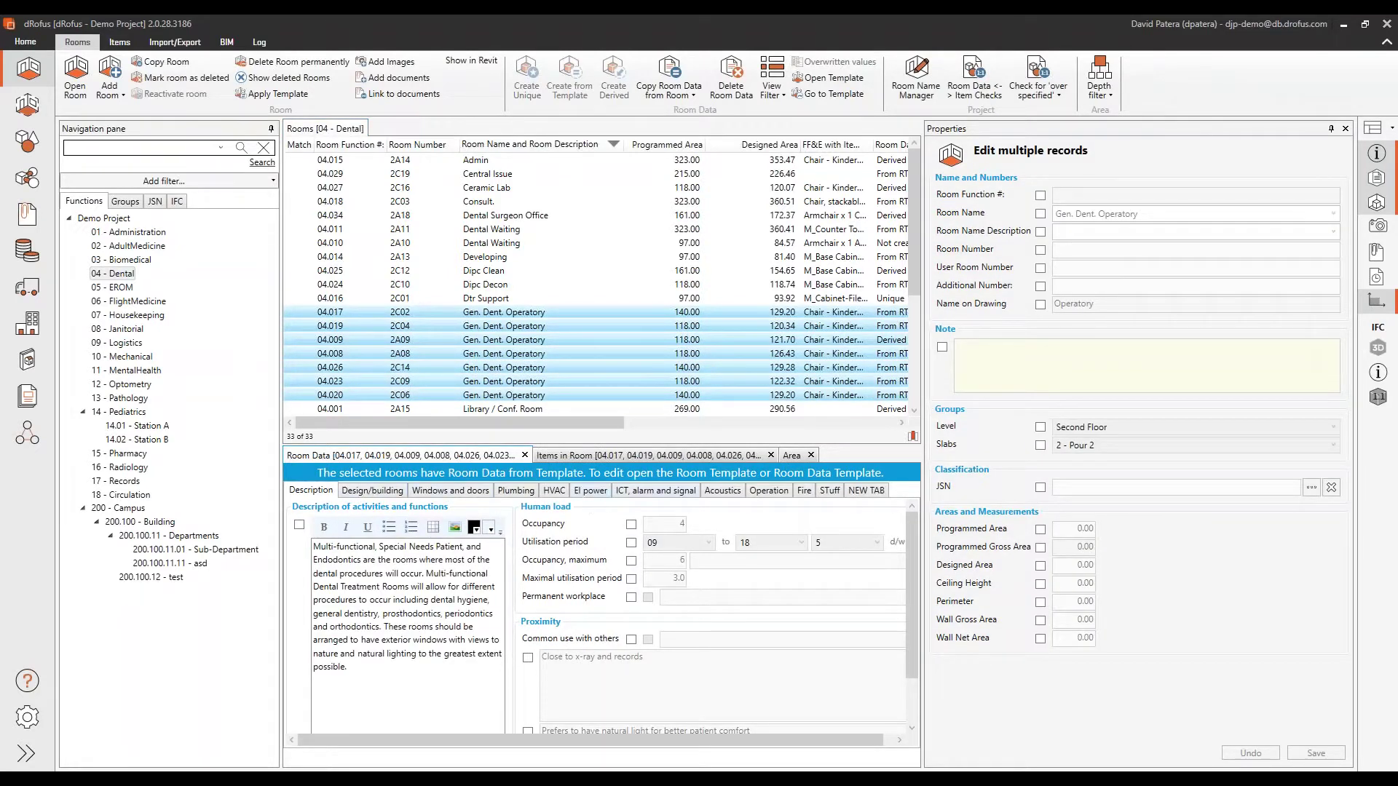
Step: Widen the Room Data Status column in the rooms list so its full text can be read
{"action": "right_click", "coordinate": [552, 360]}
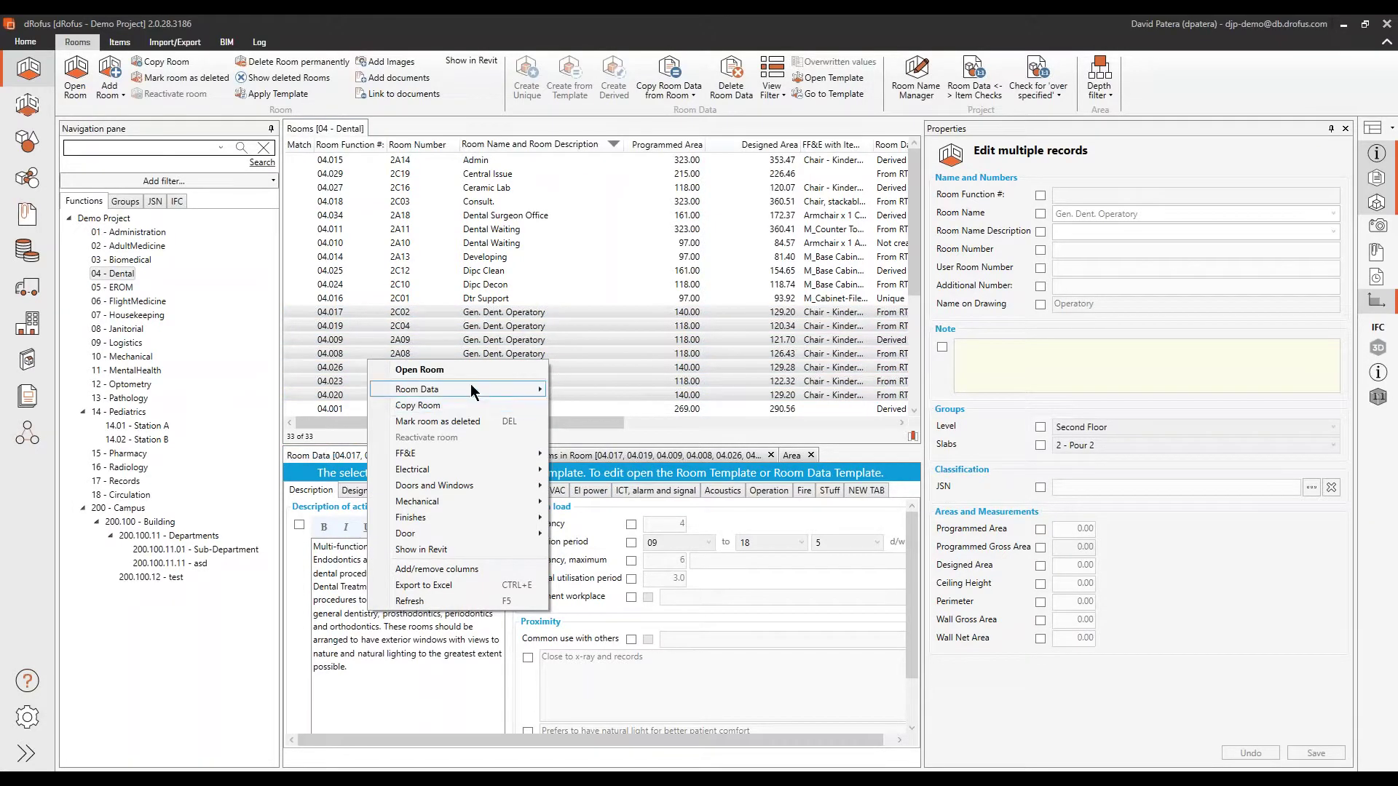
{"action": "mouse_move", "coordinate": [471, 389]}
{"action": "left_click", "coordinate": [605, 421]}
{"action": "left_click_drag", "start_coordinate": [606, 422], "coordinate": [662, 429]}
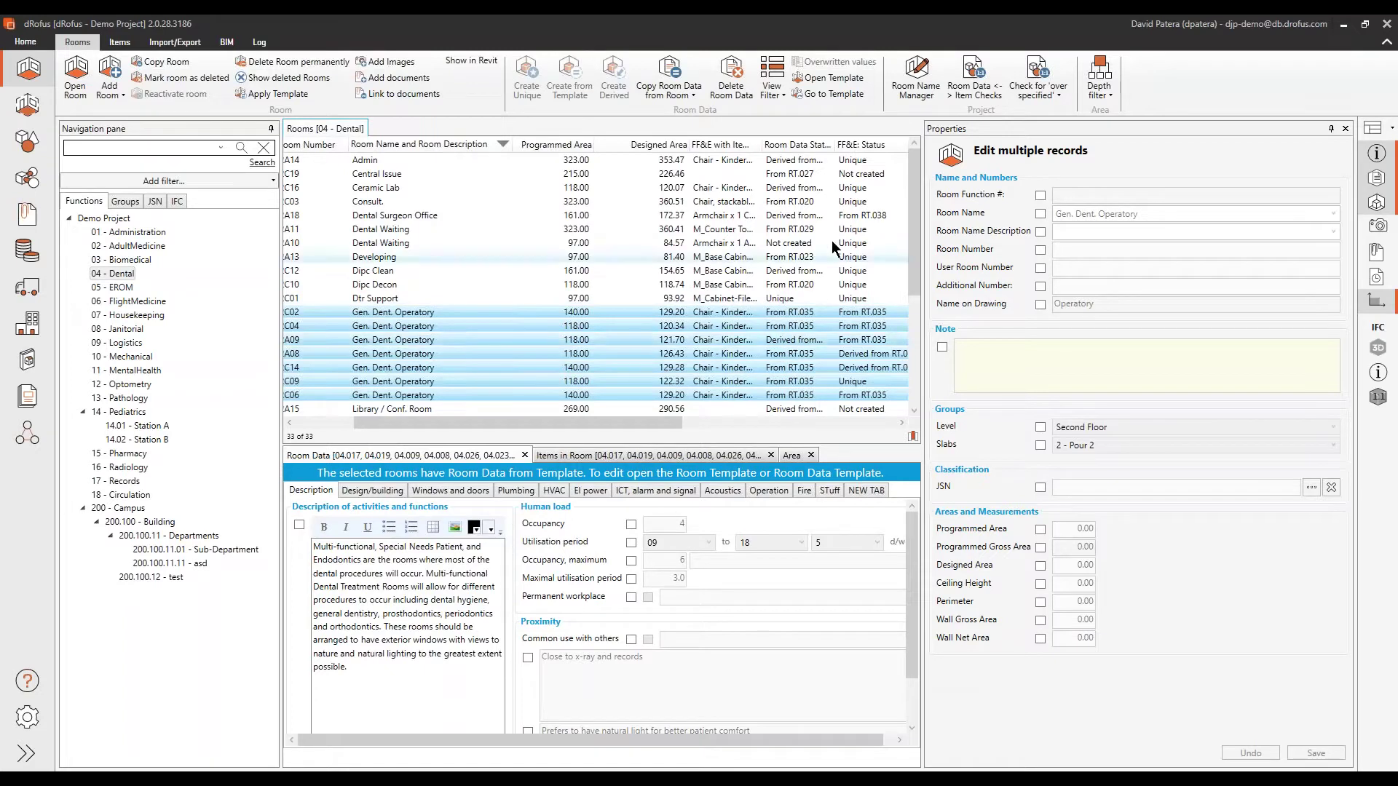
{"action": "left_click_drag", "start_coordinate": [836, 144], "coordinate": [874, 144]}
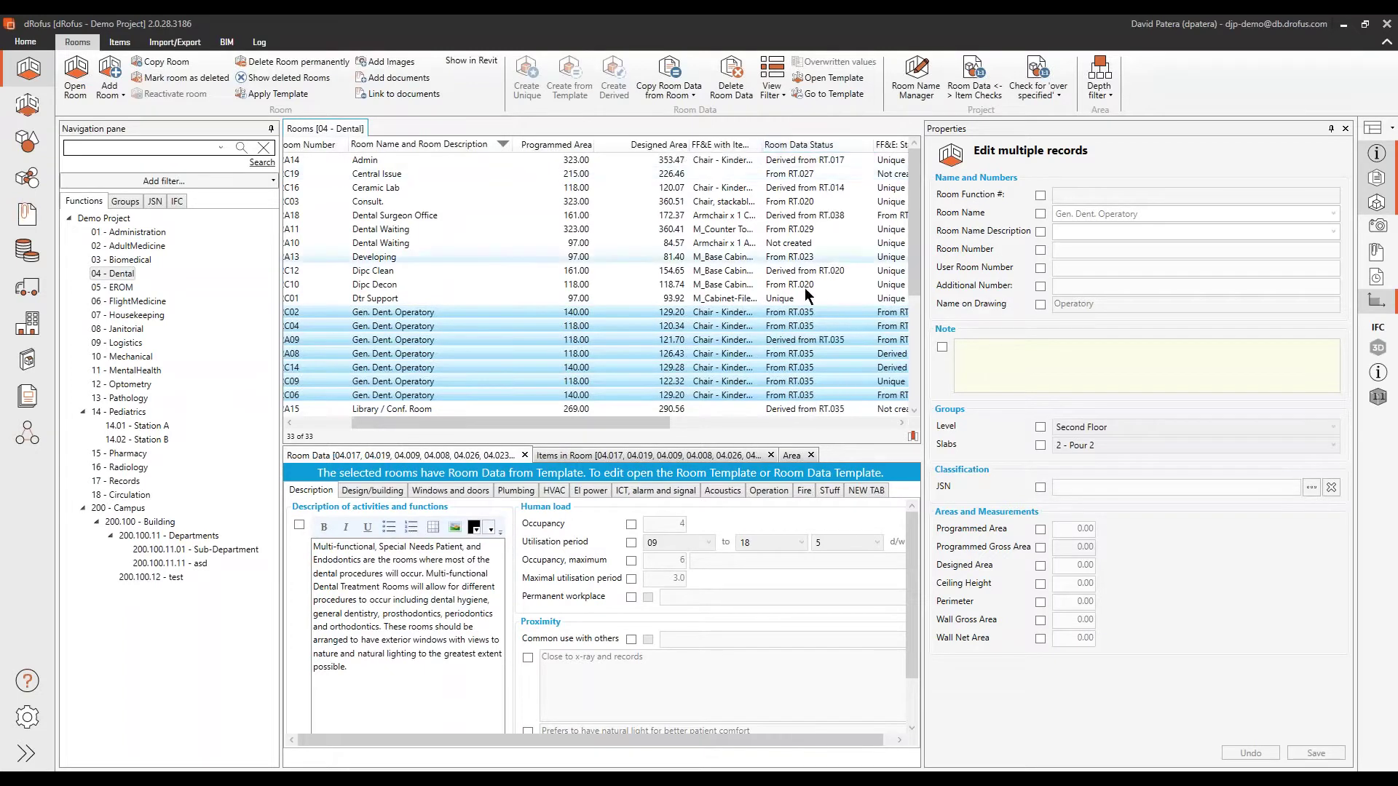
Step: Open room 04.019, review its Description and Design/building room data, and close the room window
{"action": "left_click", "coordinate": [787, 327]}
{"action": "double_click", "coordinate": [542, 332]}
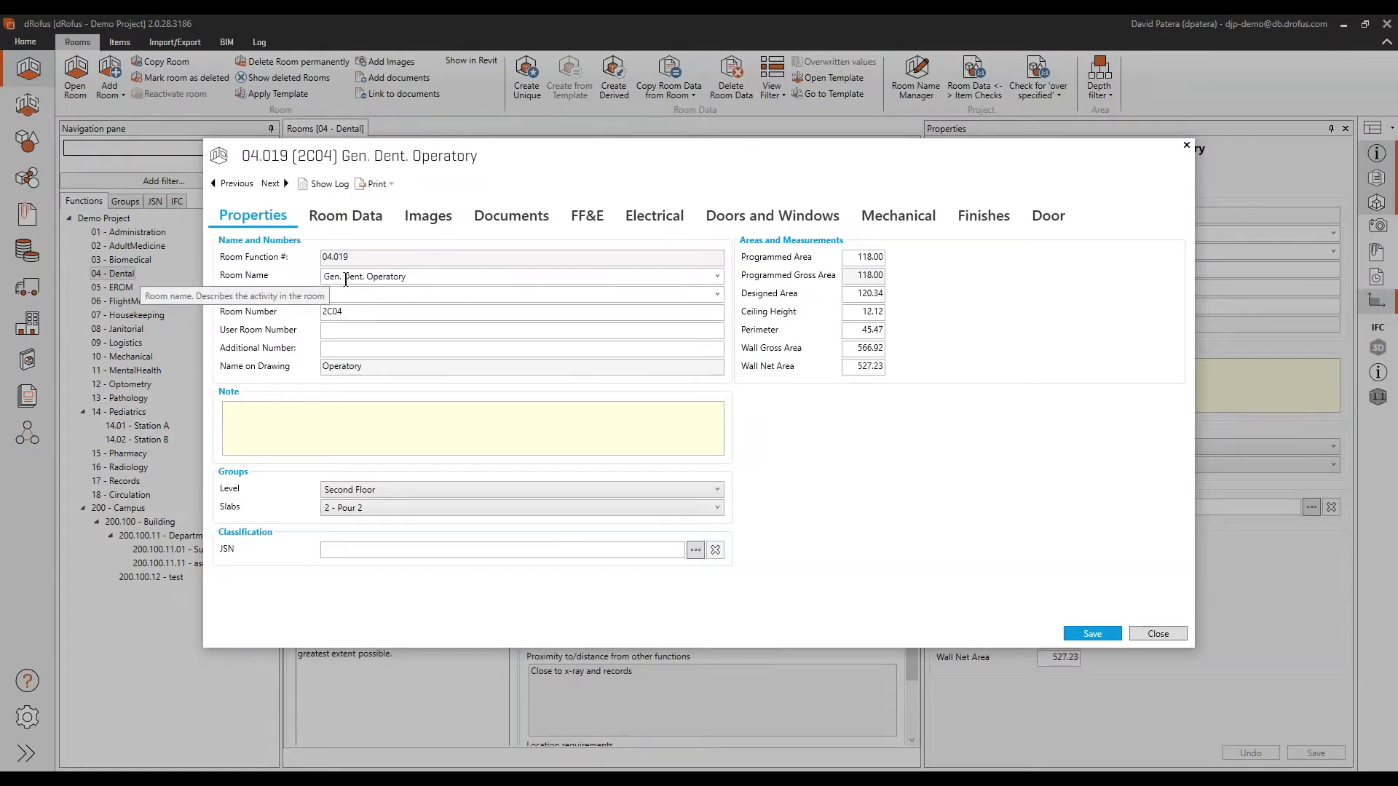
{"action": "left_click", "coordinate": [338, 227]}
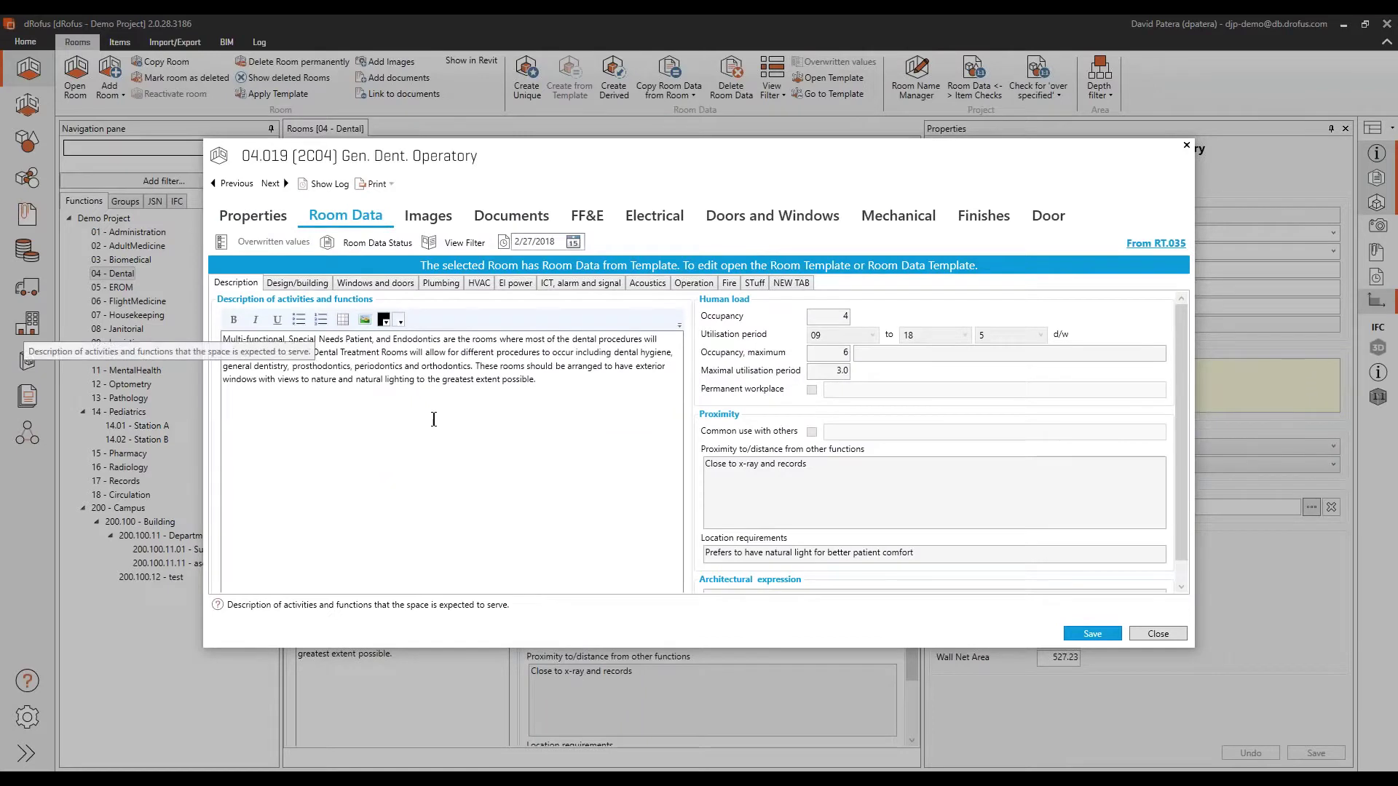
{"action": "left_click", "coordinate": [305, 289]}
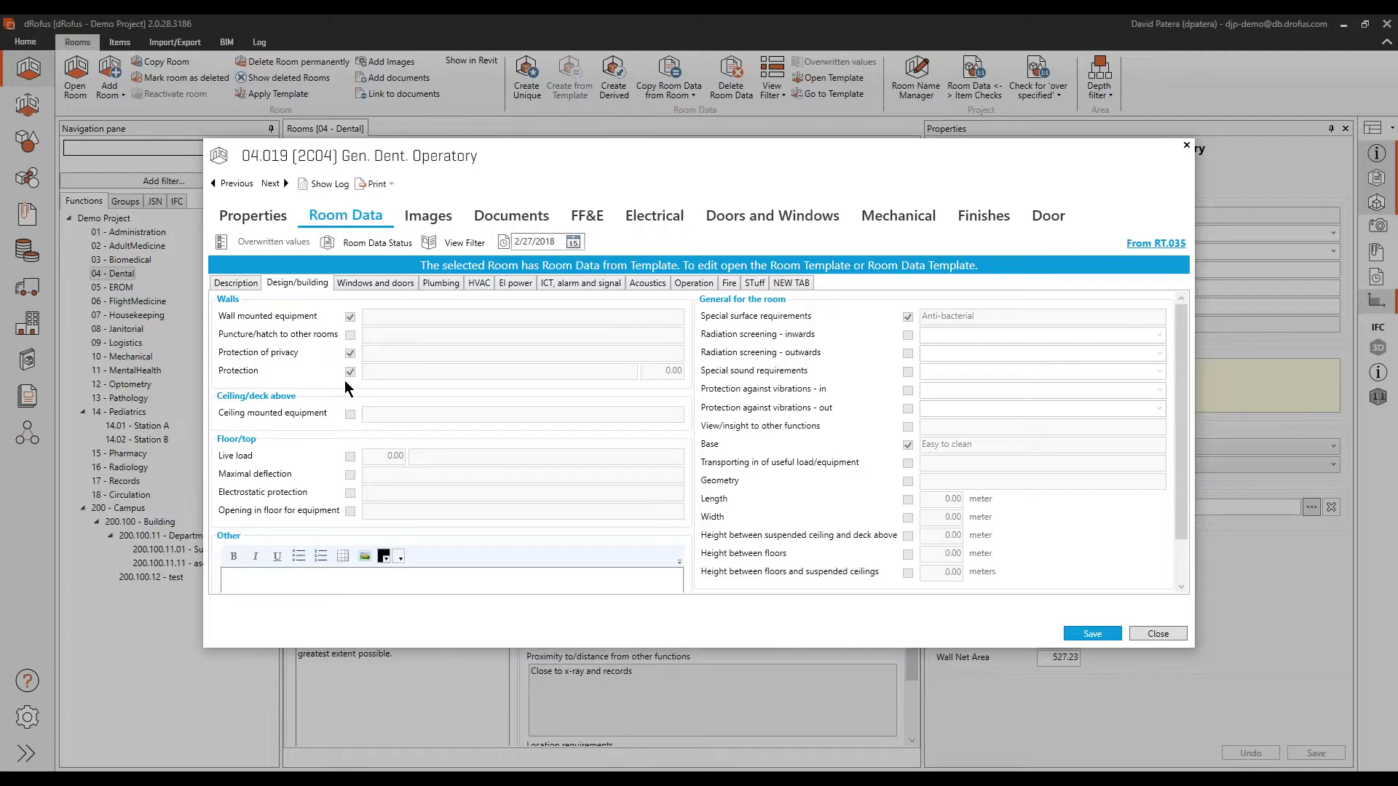
{"action": "left_click", "coordinate": [1192, 147]}
Step: Select the Gen. Dent. Operatory rooms whose room data status is From RT.035, leaving out room 04.009
{"action": "left_click", "coordinate": [755, 311]}
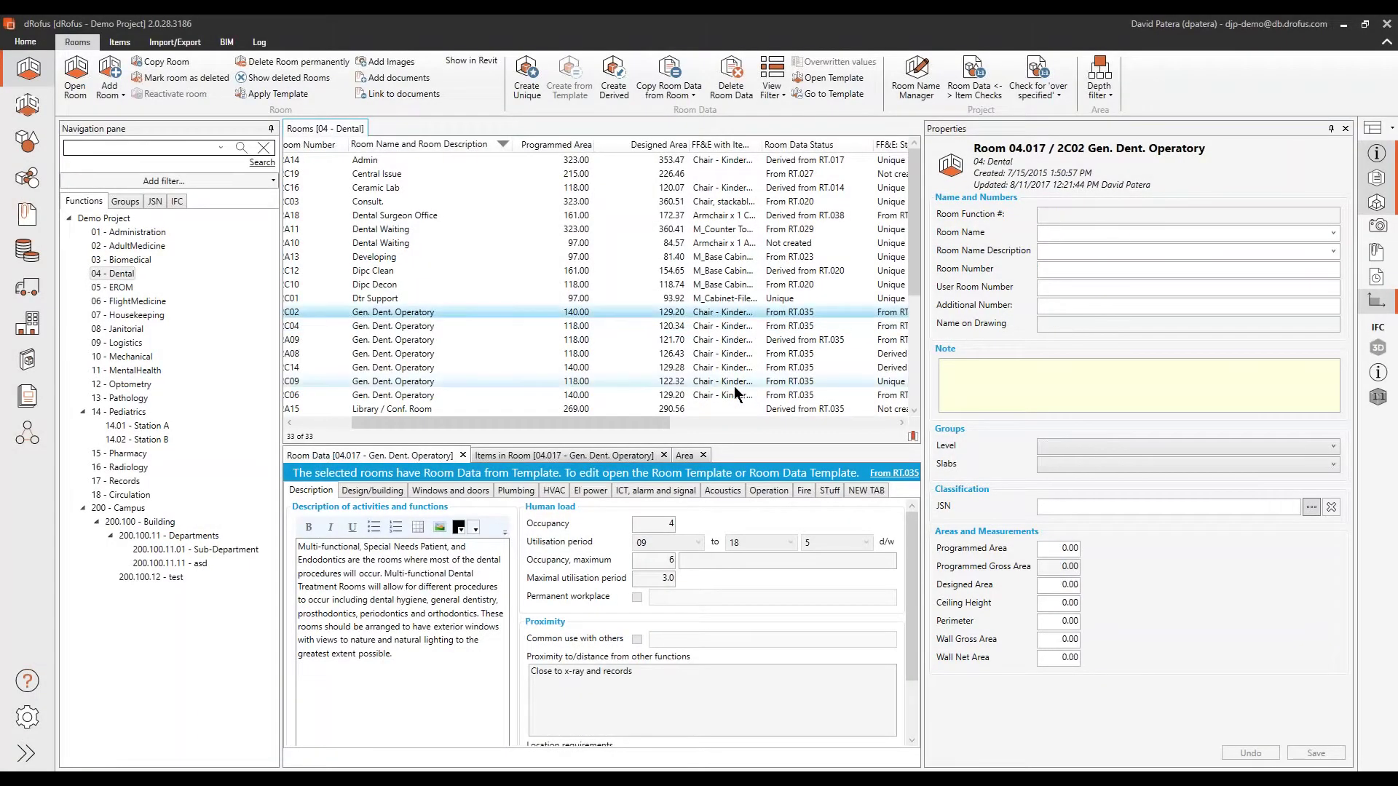
{"action": "left_click", "coordinate": [734, 395], "text": "shift"}
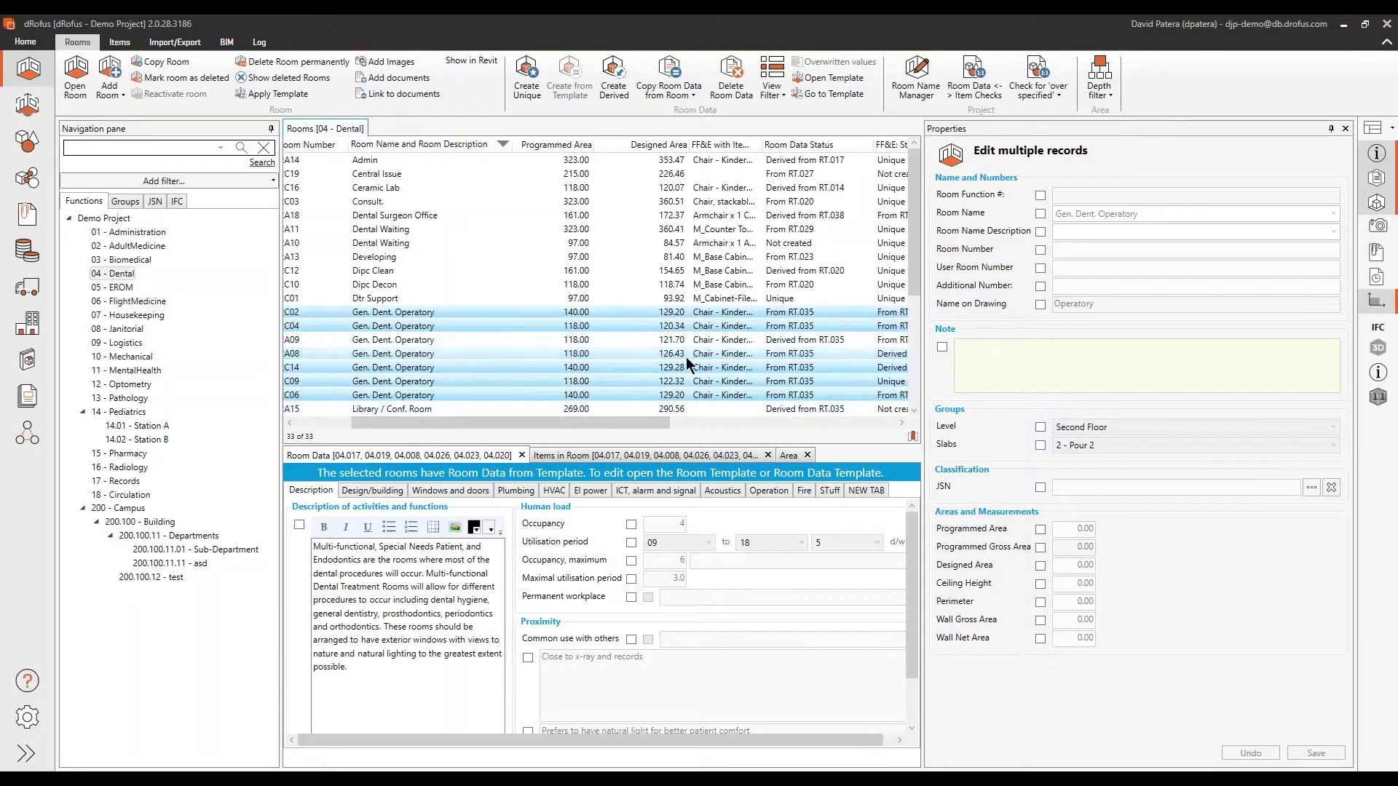
Step: Select room 04.009 and examine its overwritten values under Windows and doors and El power
{"action": "left_click", "coordinate": [793, 340]}
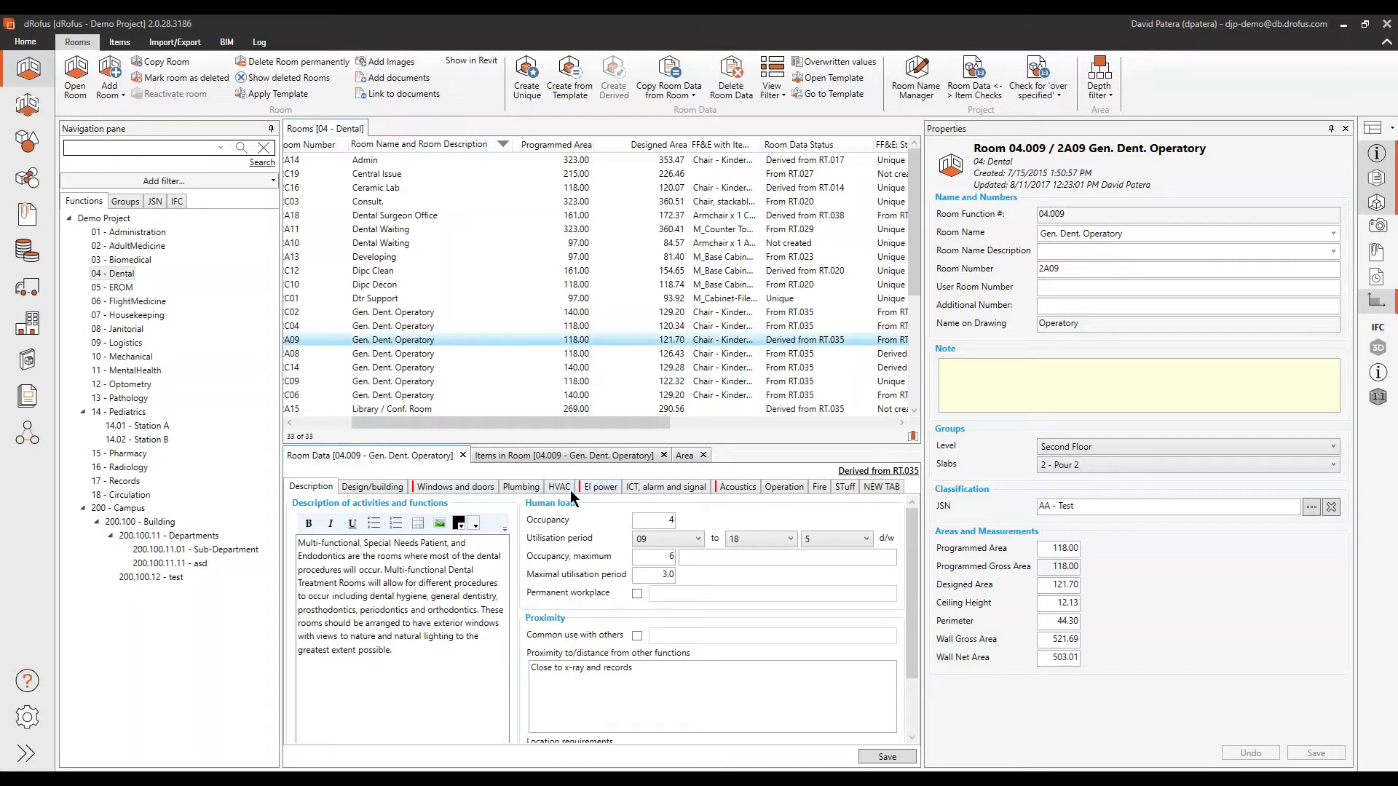
{"action": "left_click", "coordinate": [450, 487]}
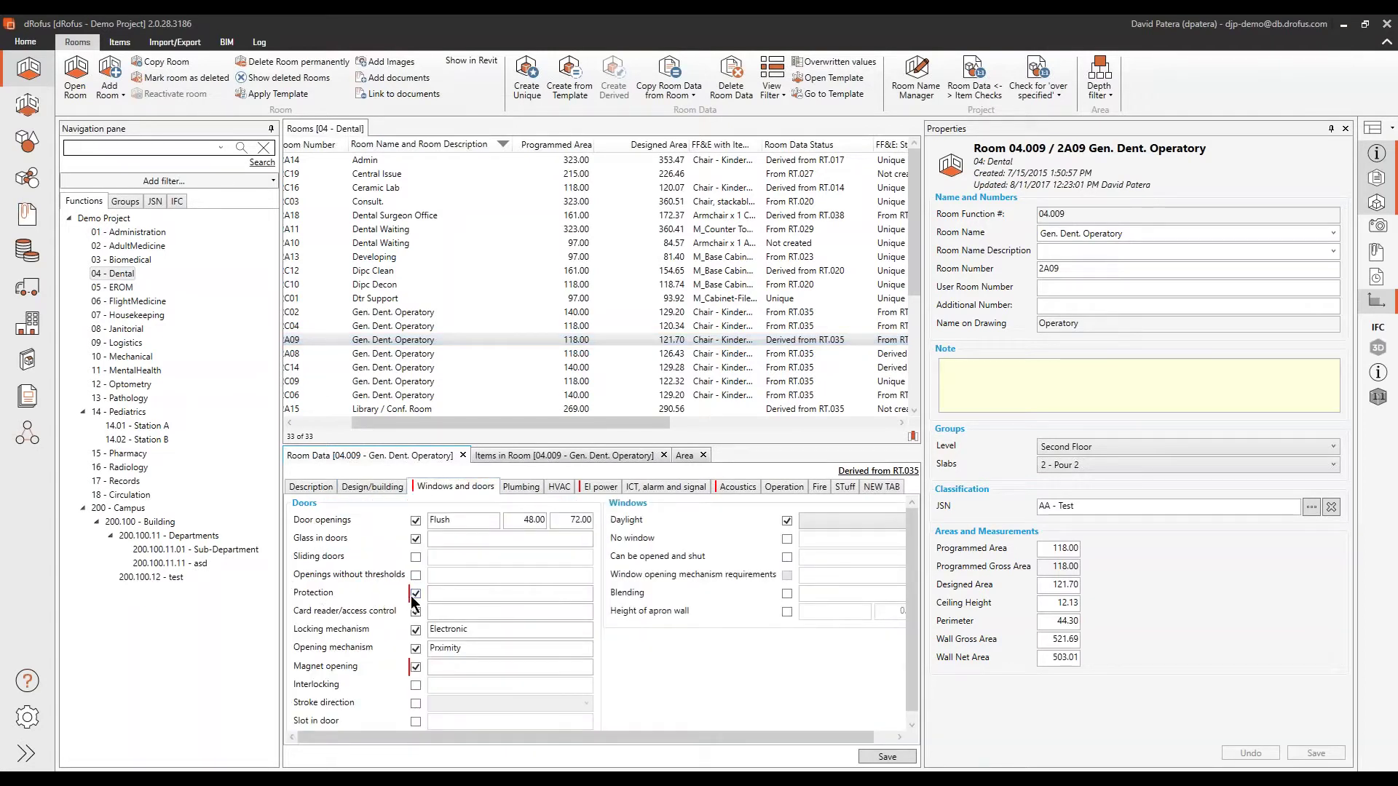
{"action": "mouse_move", "coordinate": [419, 598]}
{"action": "left_click", "coordinate": [588, 487]}
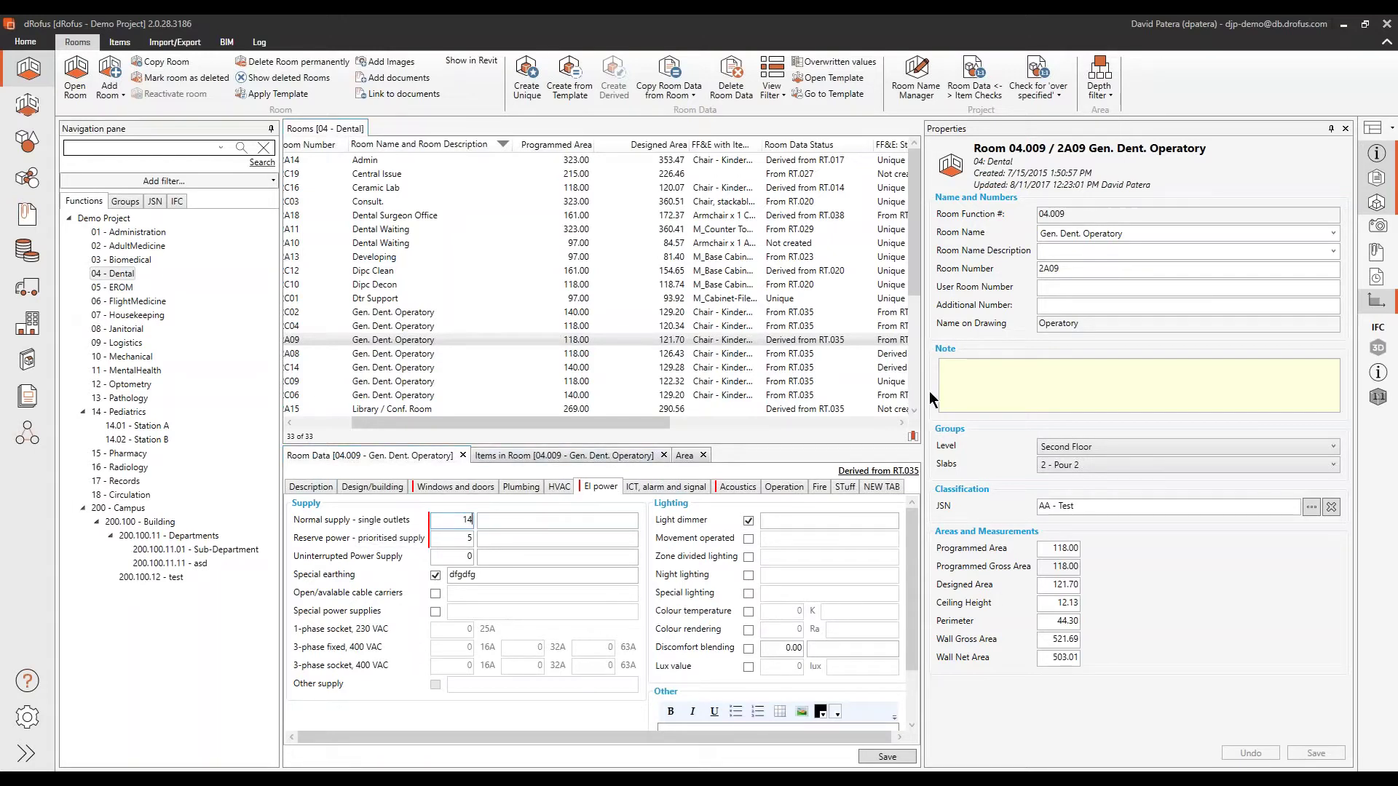
Step: Widen the rooms list area, open room 04.009 in its own window and show its change log
{"action": "left_click_drag", "start_coordinate": [925, 395], "coordinate": [1016, 394]}
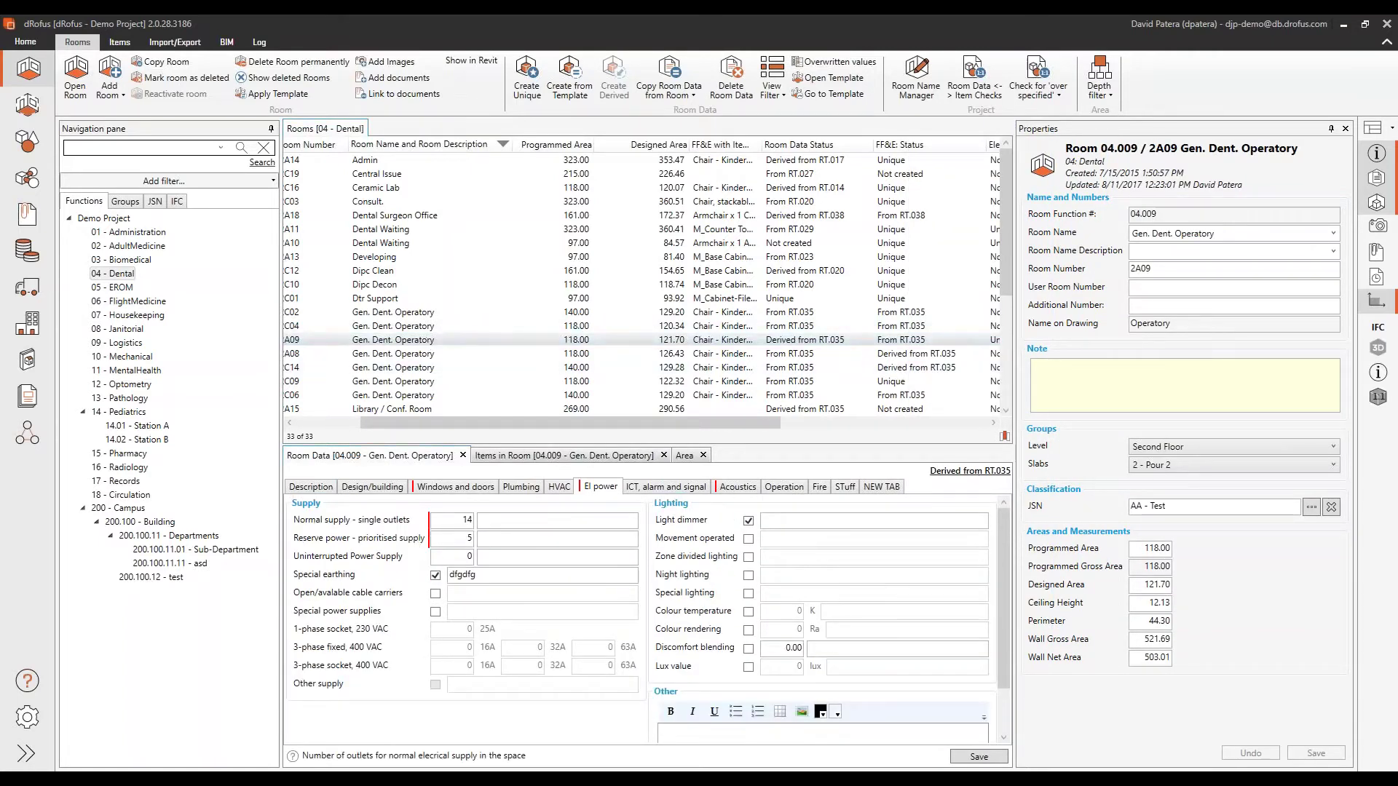
{"action": "left_click", "coordinate": [434, 339]}
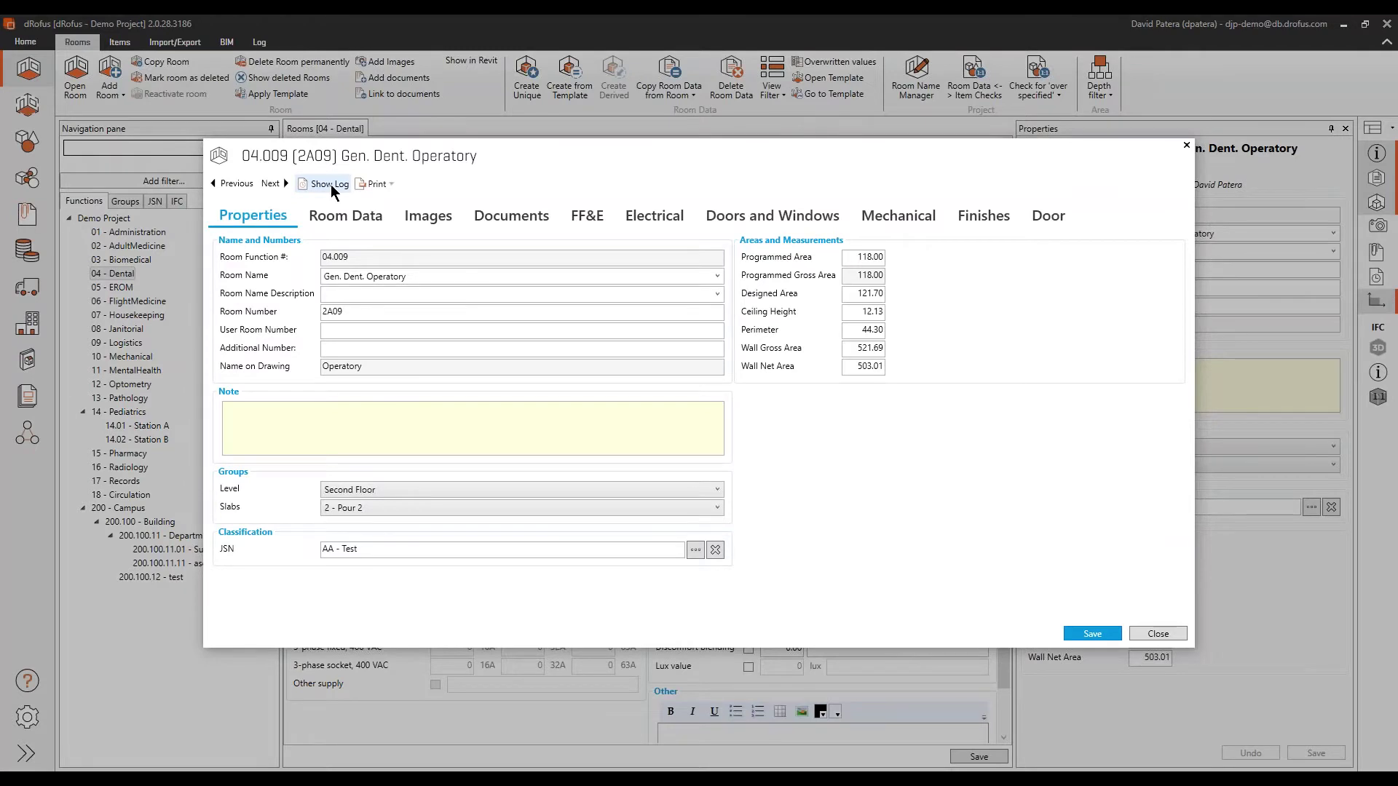
{"action": "left_click", "coordinate": [331, 188]}
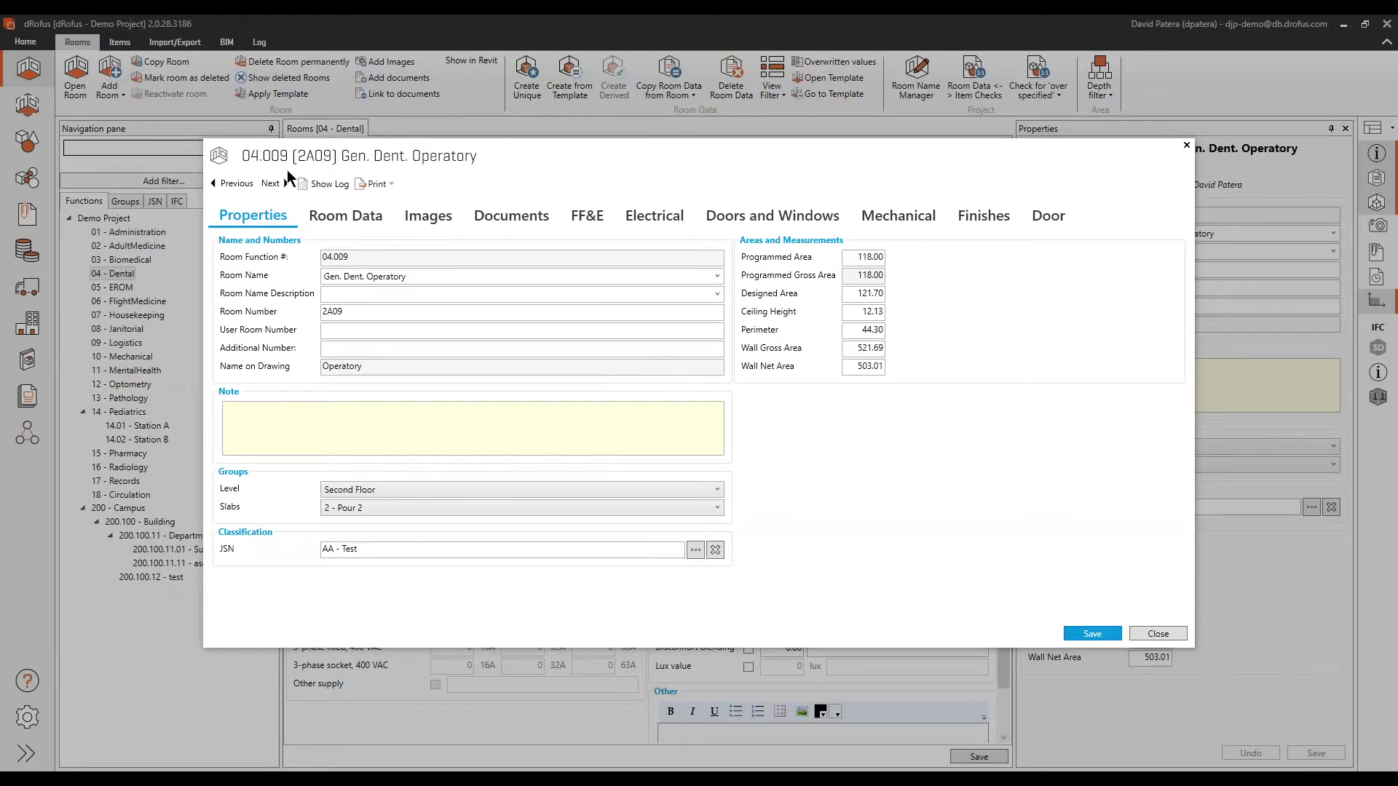
{"action": "left_click", "coordinate": [323, 183]}
{"action": "left_click", "coordinate": [324, 183]}
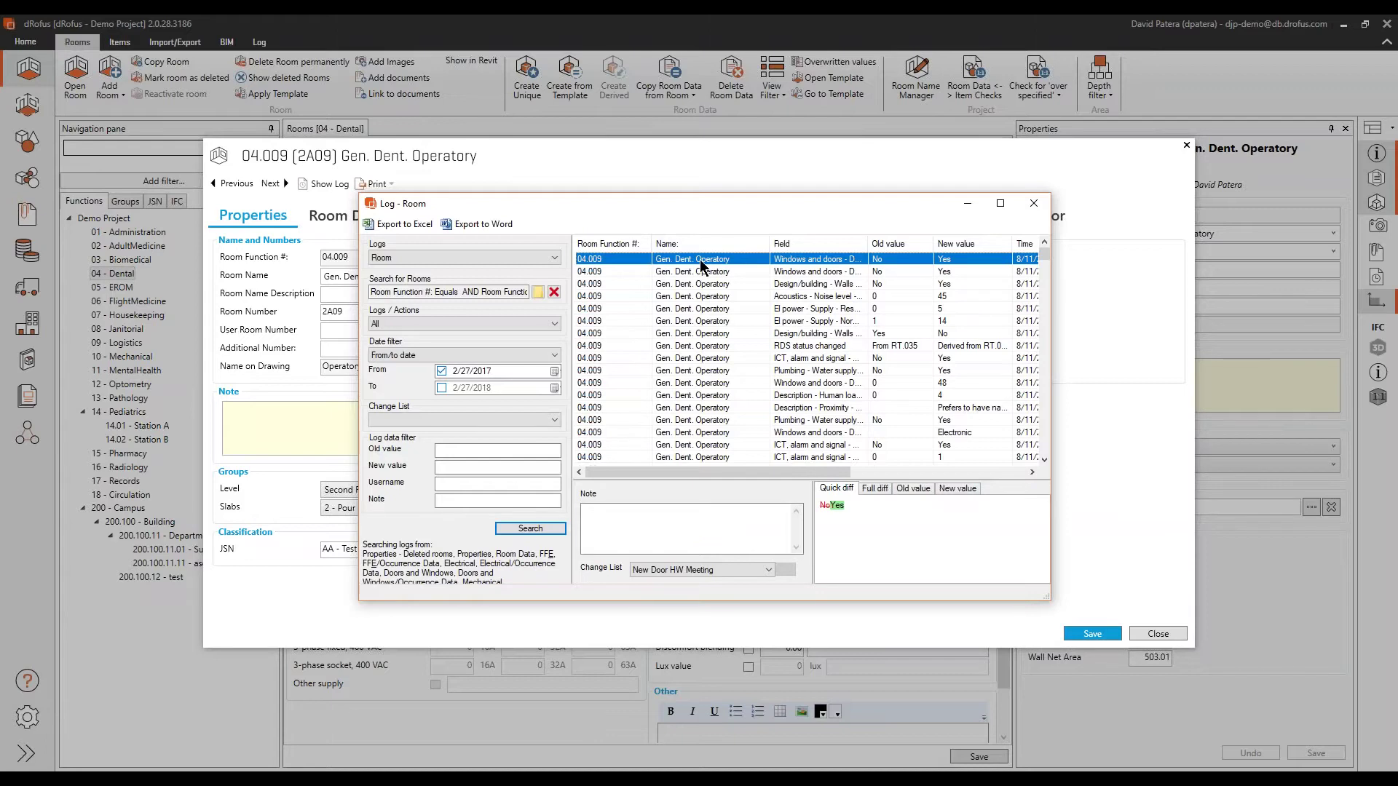
Step: Examine the room log entries, including their fields, old and new values, times and usernames
{"action": "left_click", "coordinate": [752, 253]}
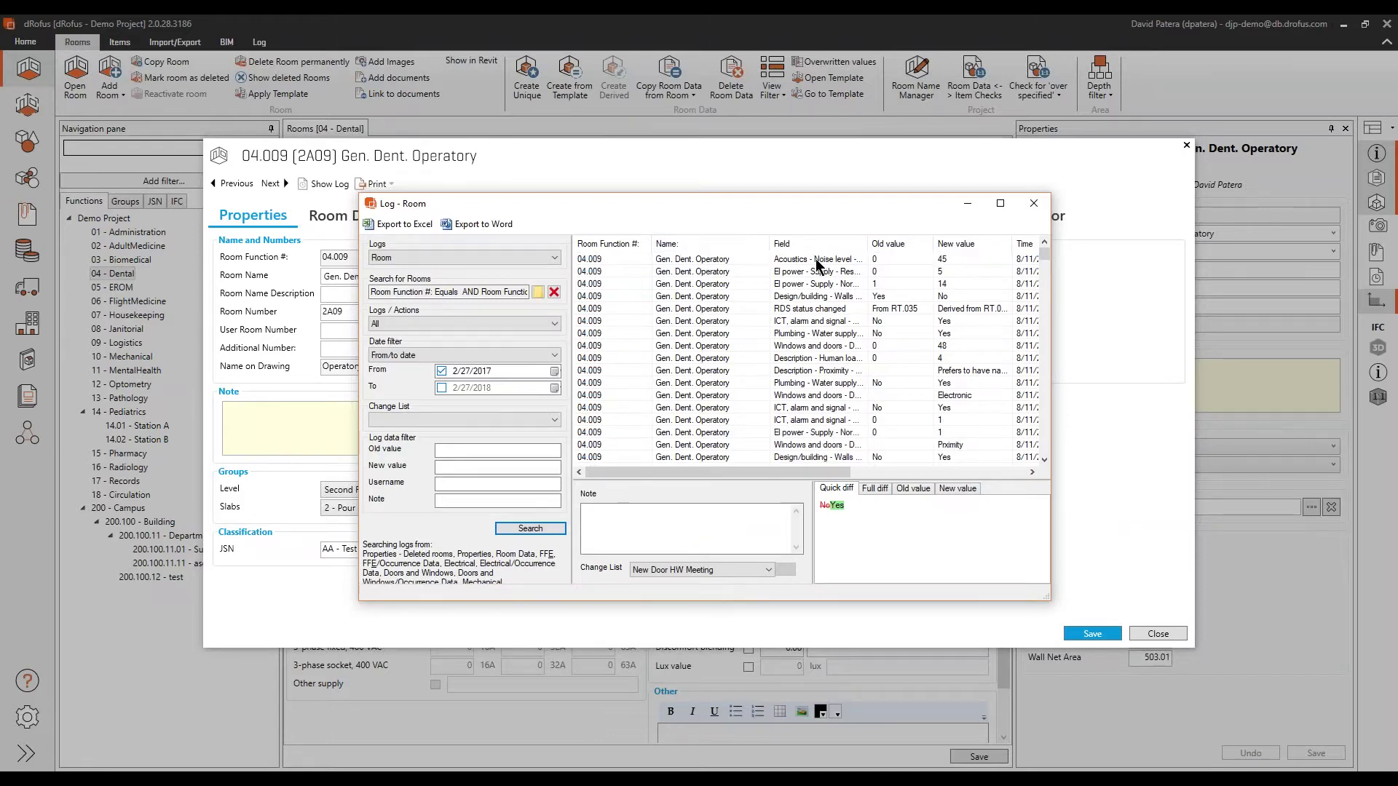
{"action": "left_click_drag", "start_coordinate": [728, 473], "coordinate": [765, 473]}
{"action": "left_click", "coordinate": [750, 299]}
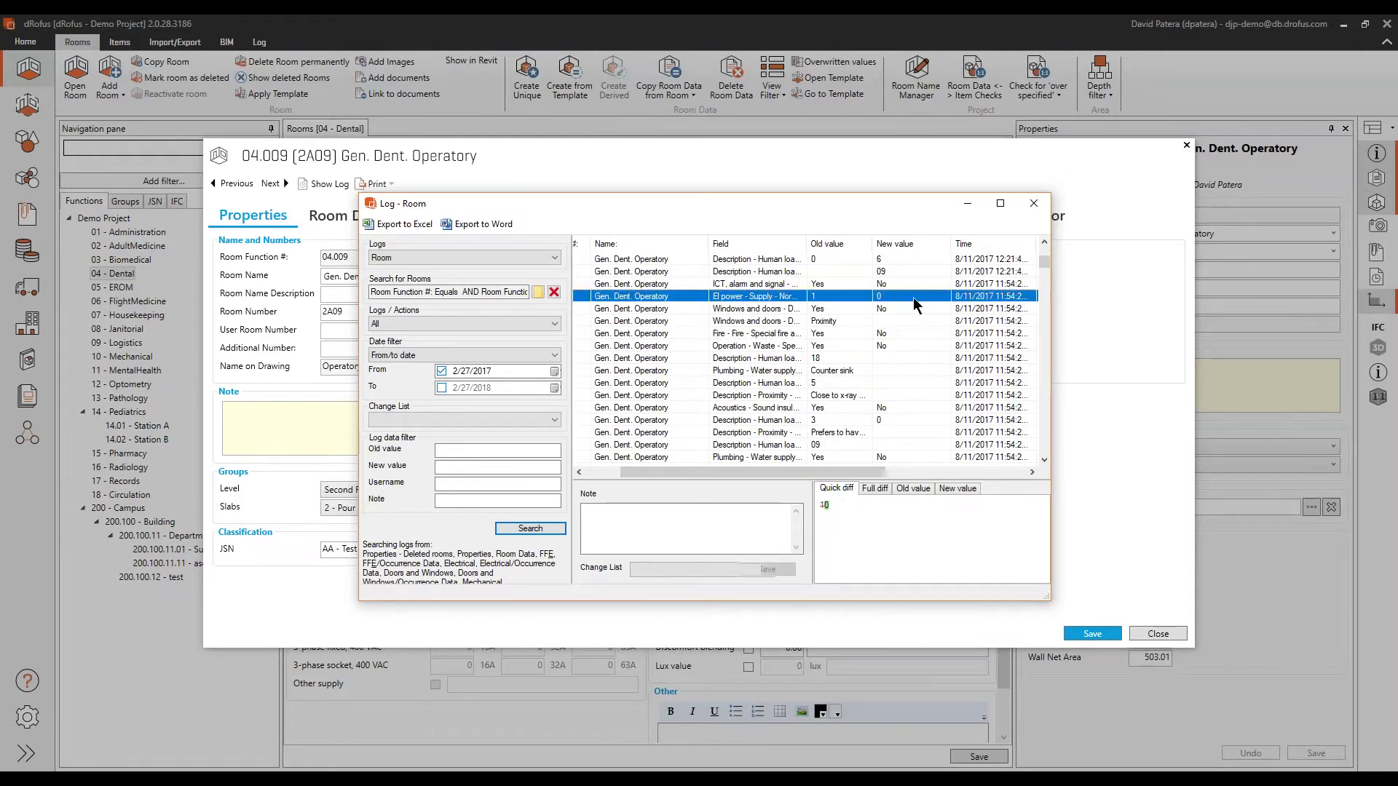
{"action": "left_click_drag", "start_coordinate": [819, 471], "coordinate": [914, 305]}
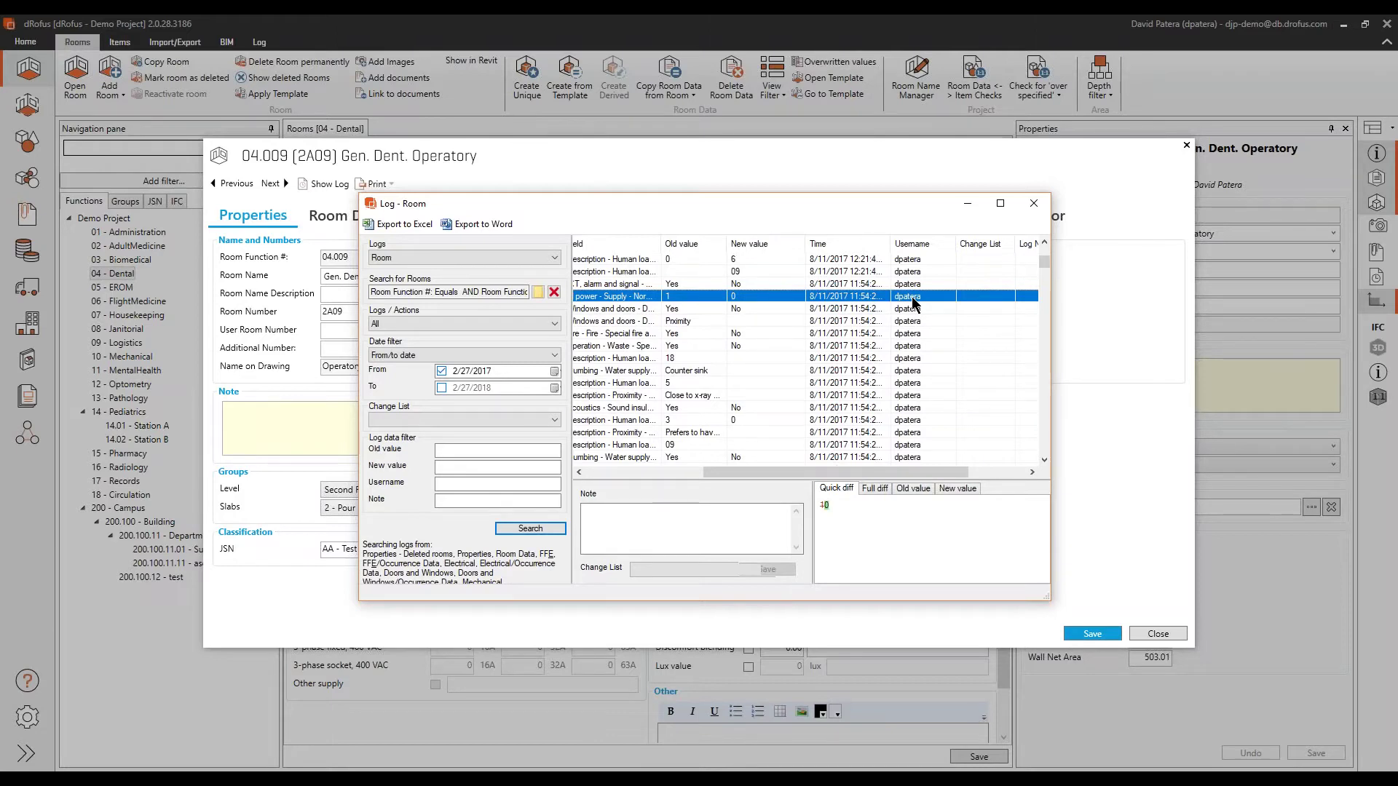
Step: Search room 04.009's log with the date filter set to Today, and close the log and room windows
{"action": "left_click", "coordinate": [434, 360]}
{"action": "left_click", "coordinate": [404, 378]}
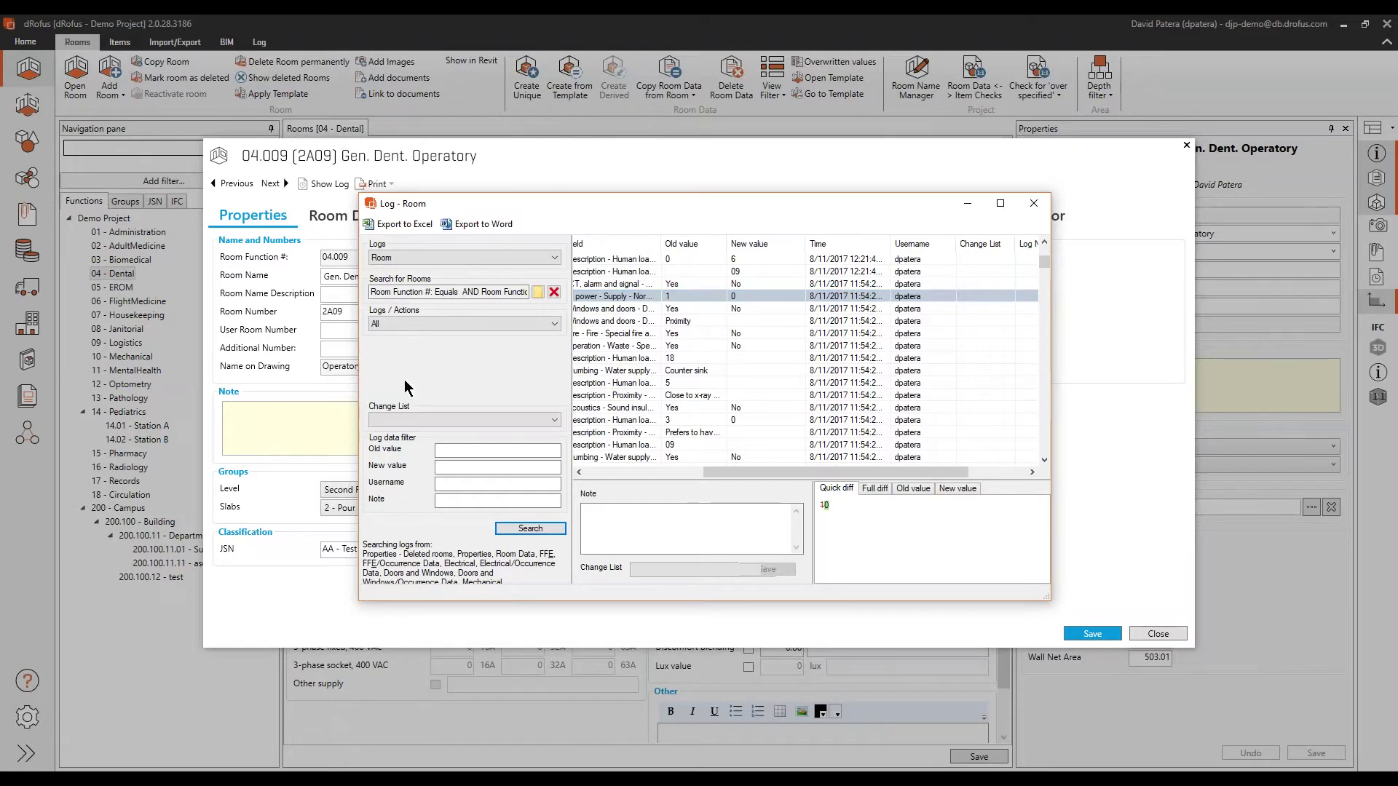
{"action": "left_click", "coordinate": [542, 492]}
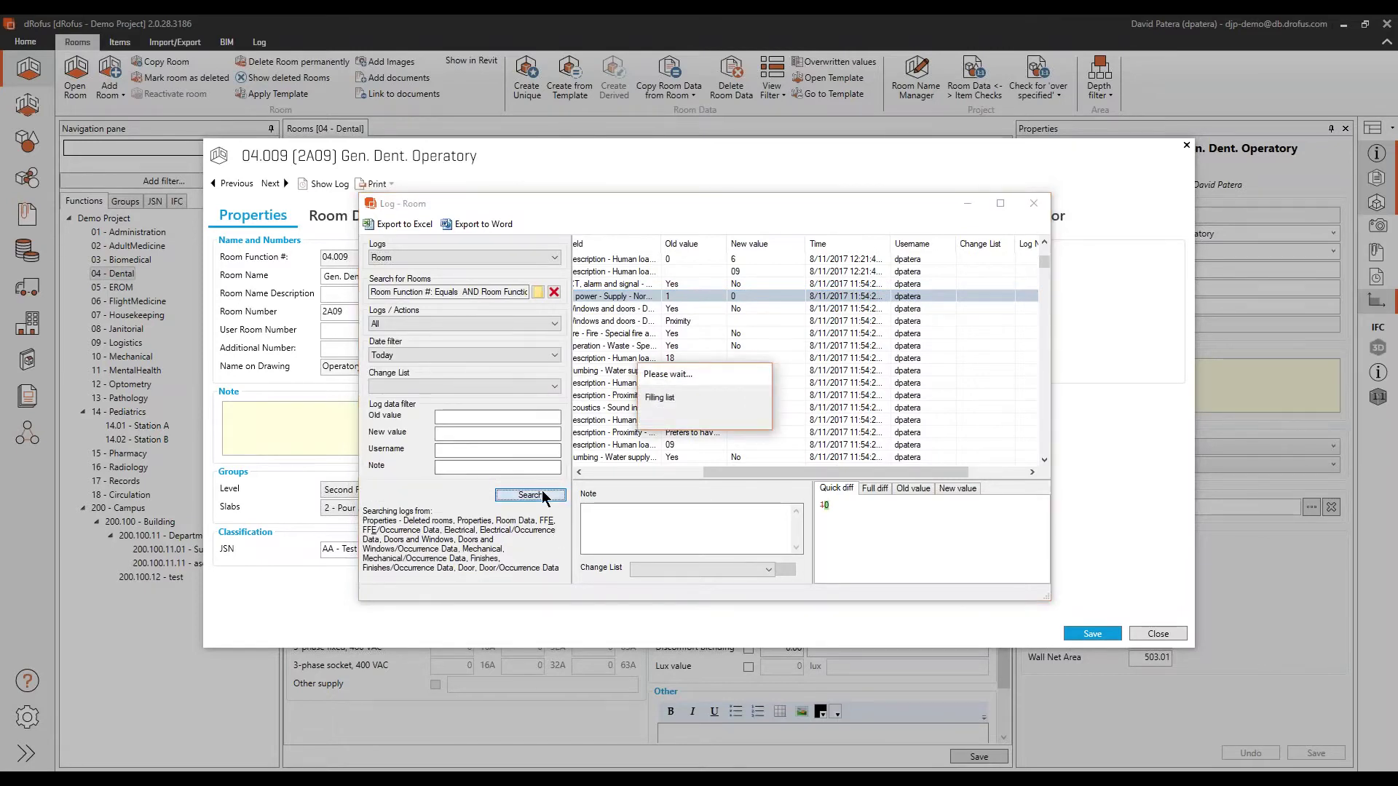
{"action": "left_click_drag", "start_coordinate": [710, 472], "coordinate": [618, 474]}
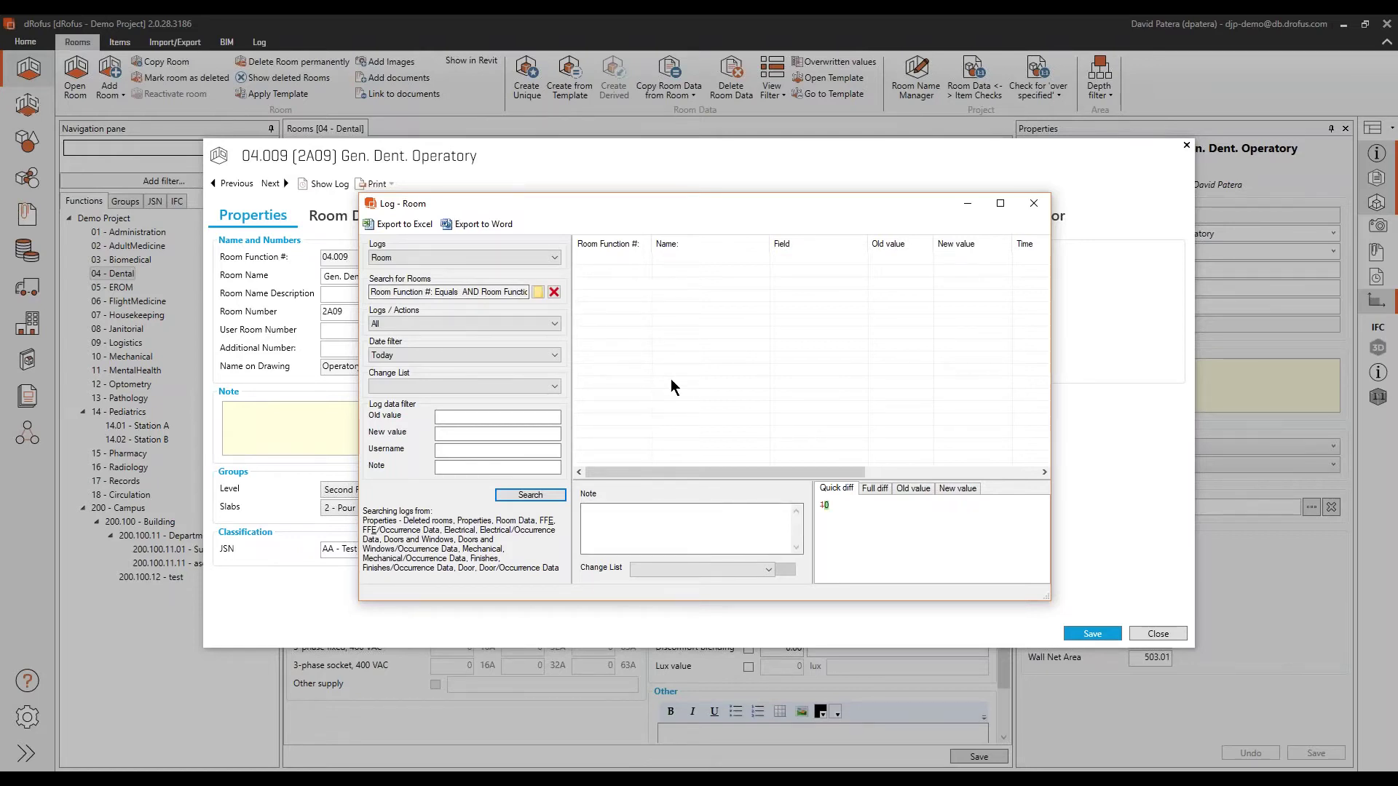
{"action": "left_click", "coordinate": [1034, 204]}
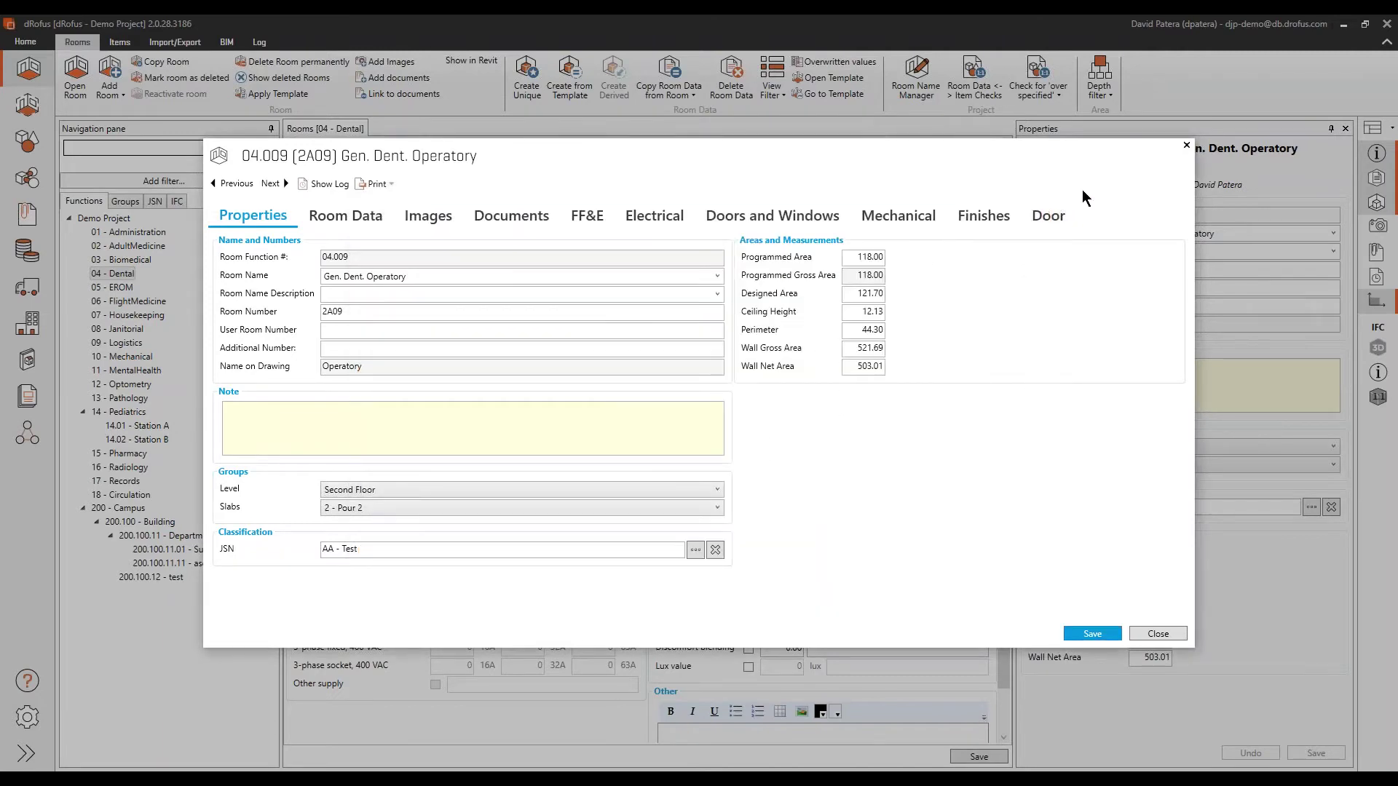
{"action": "left_click", "coordinate": [1186, 145]}
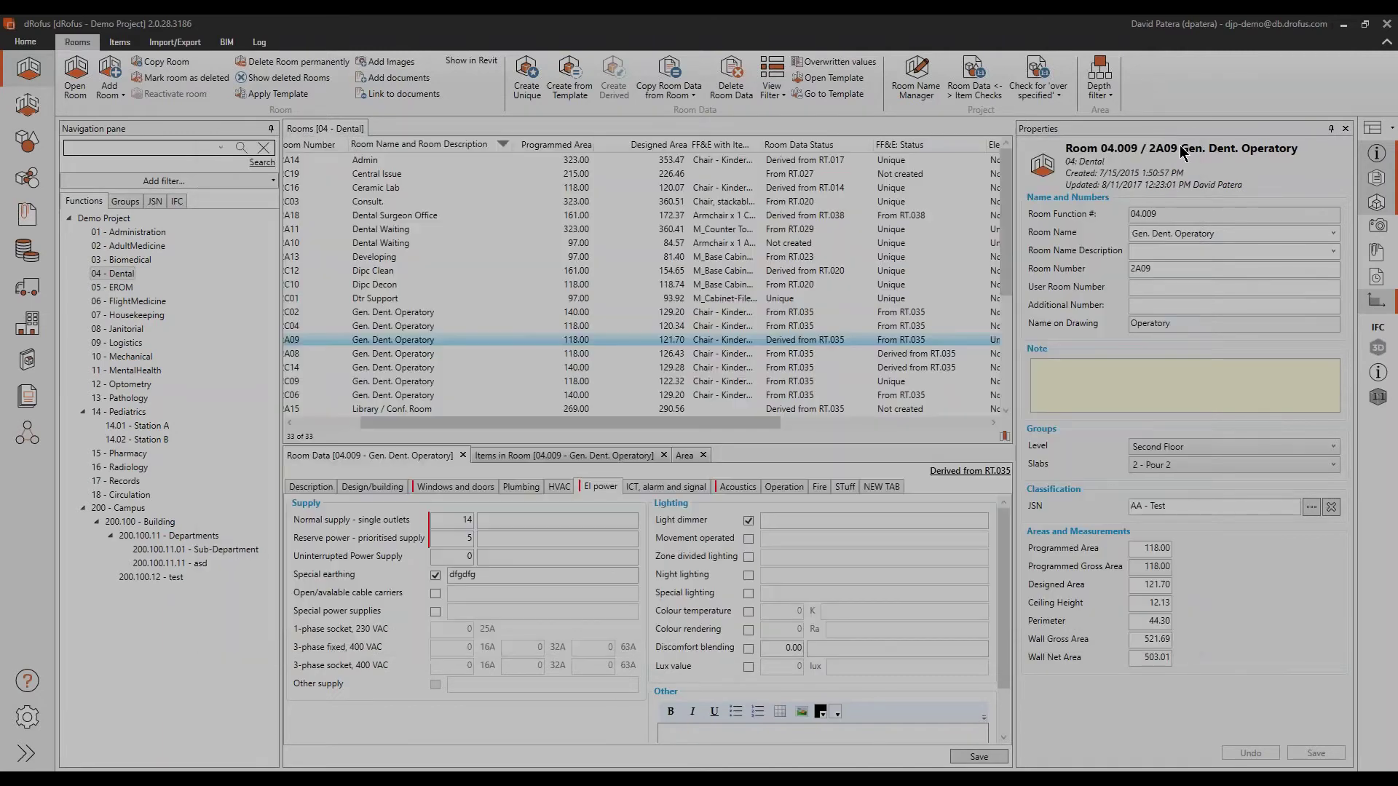
Step: Open the room log from the main window's log commands and close it again
{"action": "left_click", "coordinate": [191, 45]}
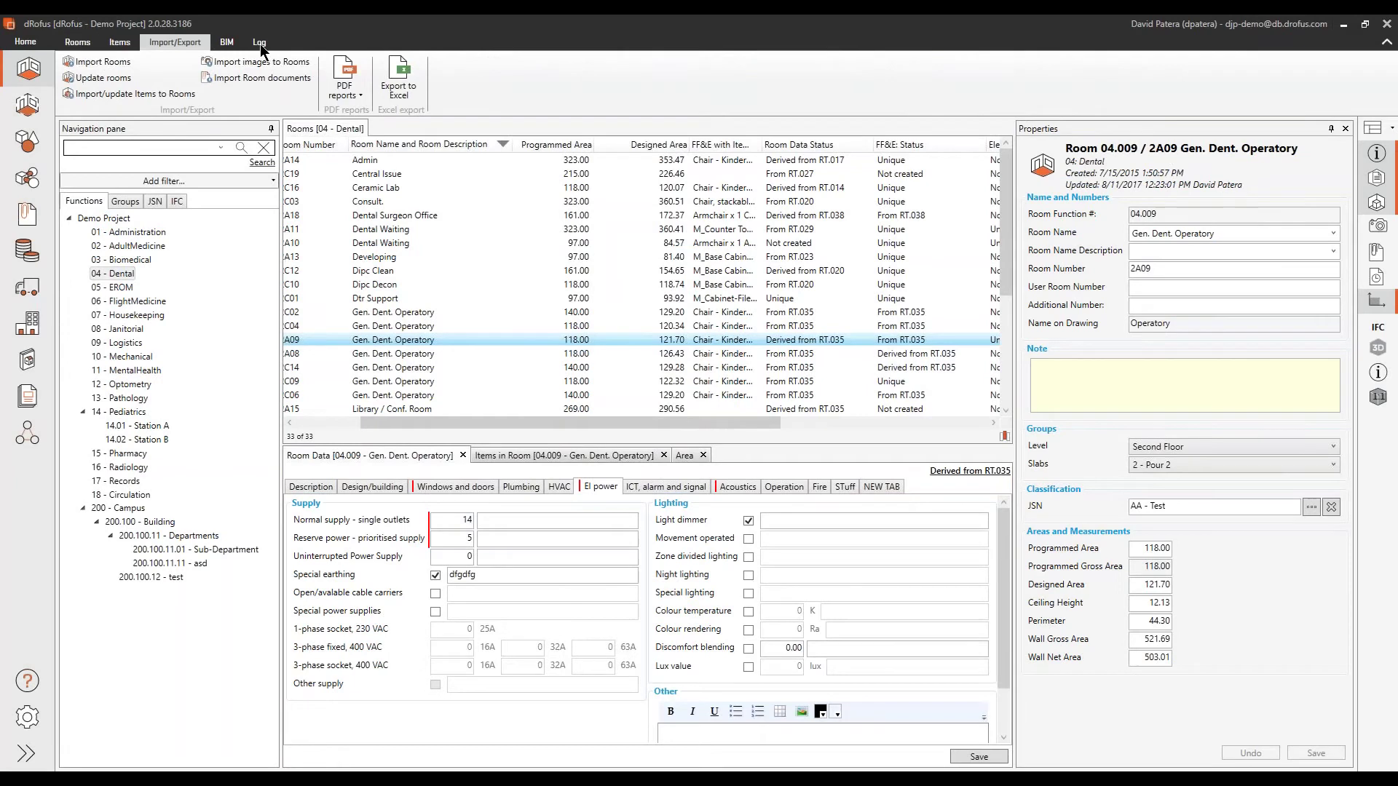
{"action": "left_click", "coordinate": [260, 44]}
{"action": "left_click", "coordinate": [72, 39]}
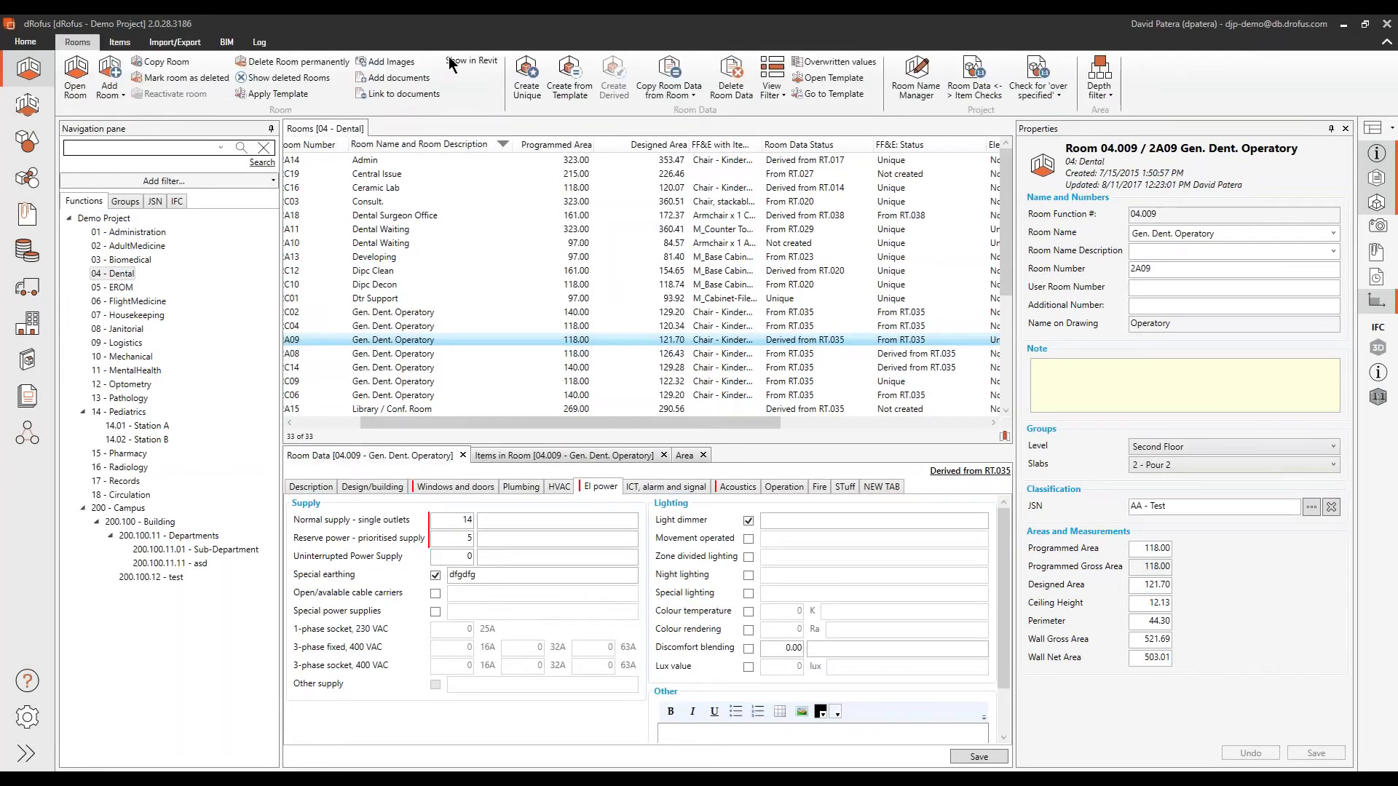
{"action": "left_click", "coordinate": [257, 42]}
{"action": "left_click", "coordinate": [85, 83]}
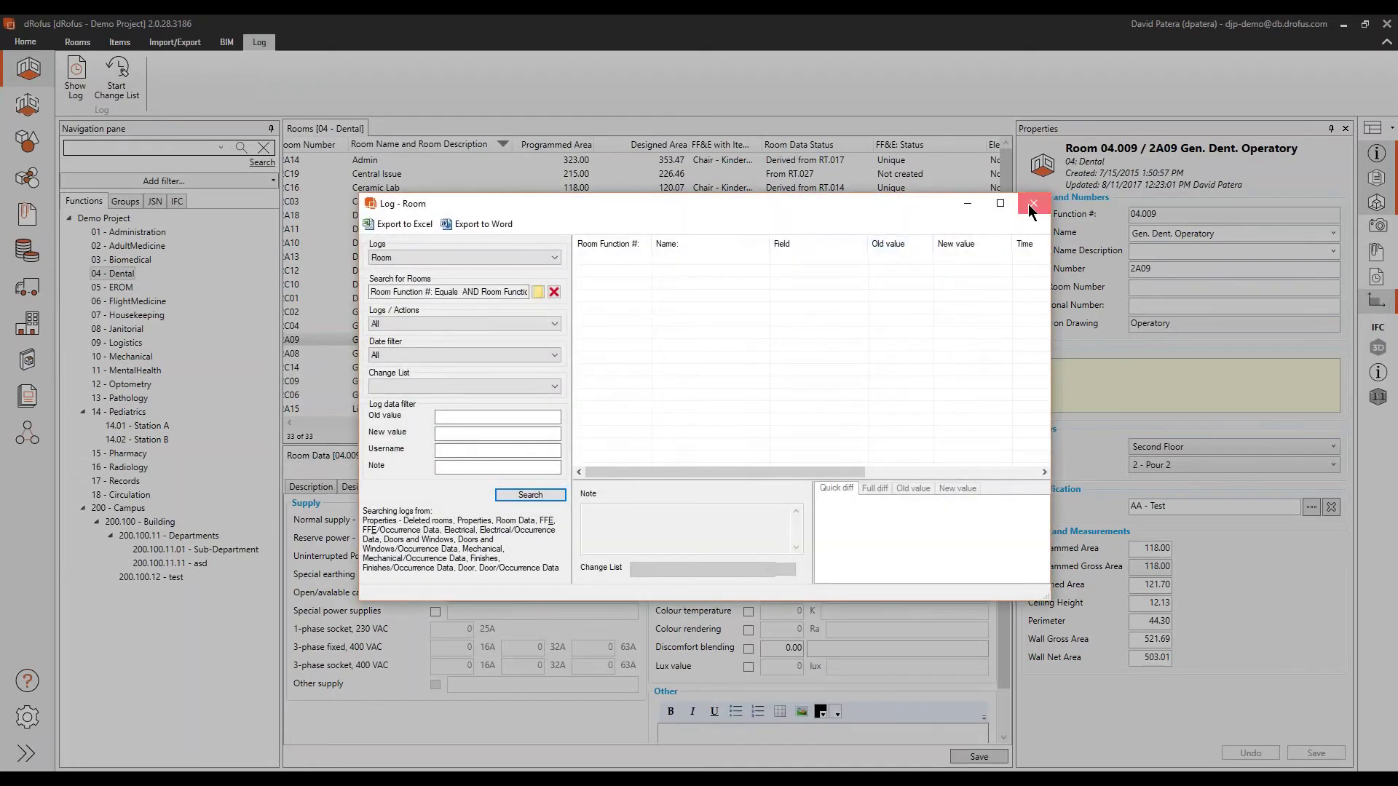
{"action": "left_click", "coordinate": [1031, 197]}
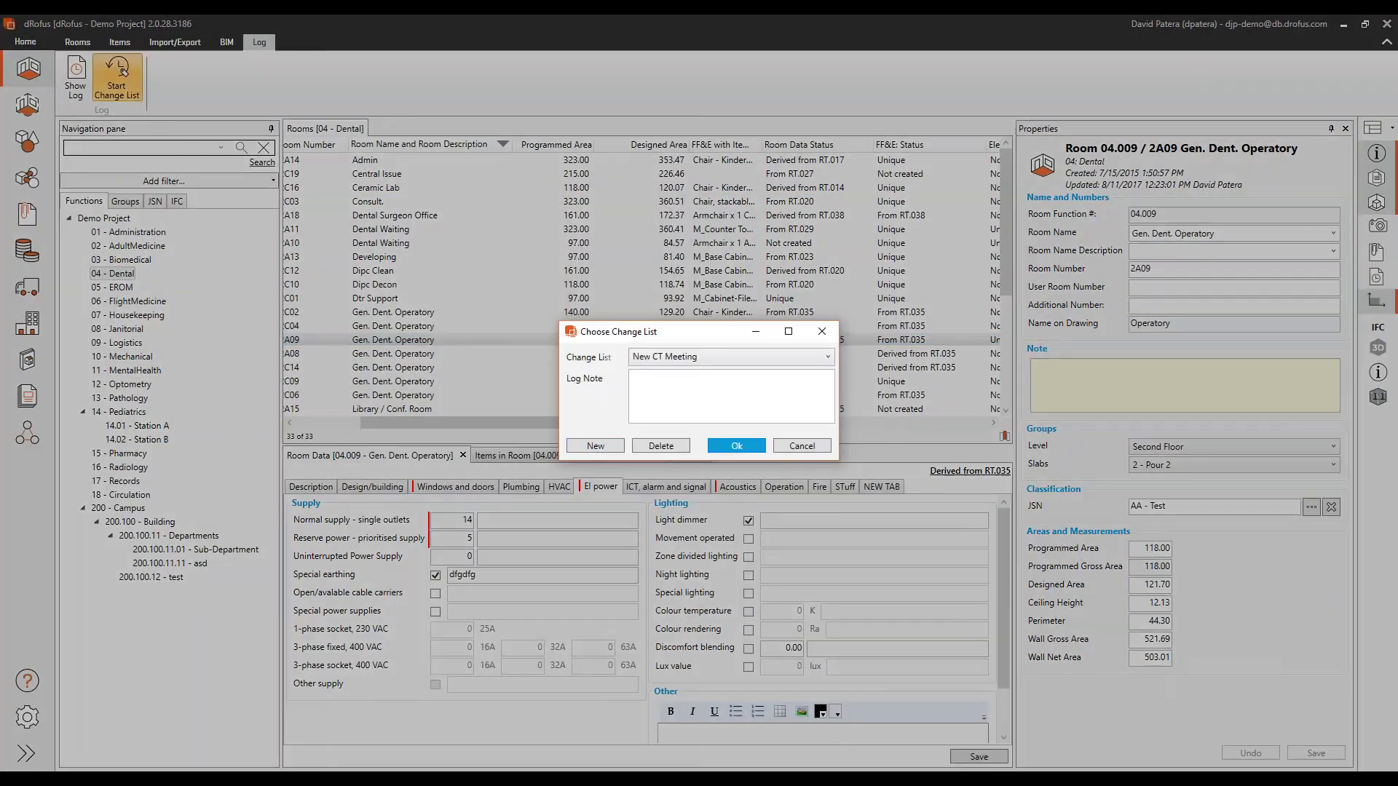
Step: Create a change list named Hw Set Meeting Doors and start logging subsequent changes under it
{"action": "left_click", "coordinate": [594, 445]}
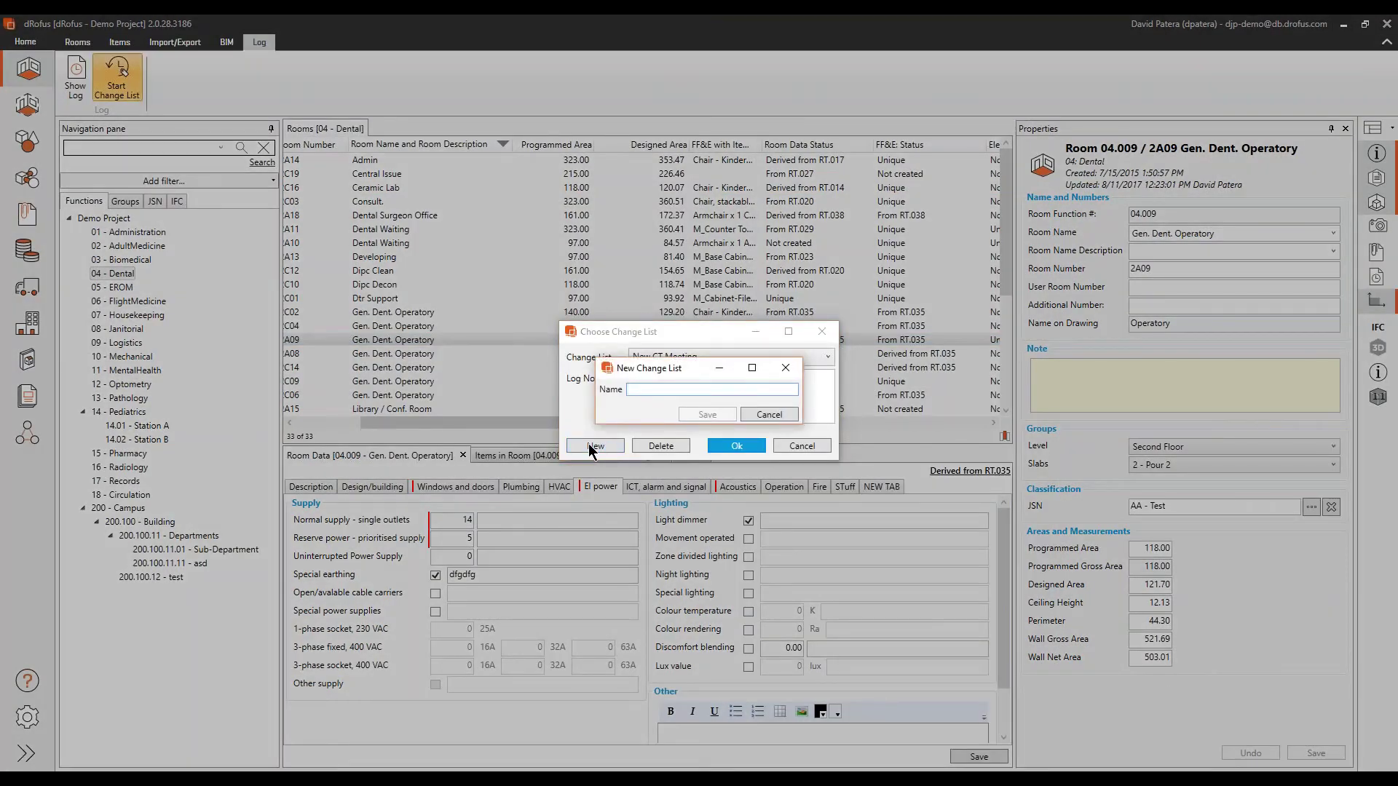
{"action": "type", "text": "Hw Set Meeting Doord"}
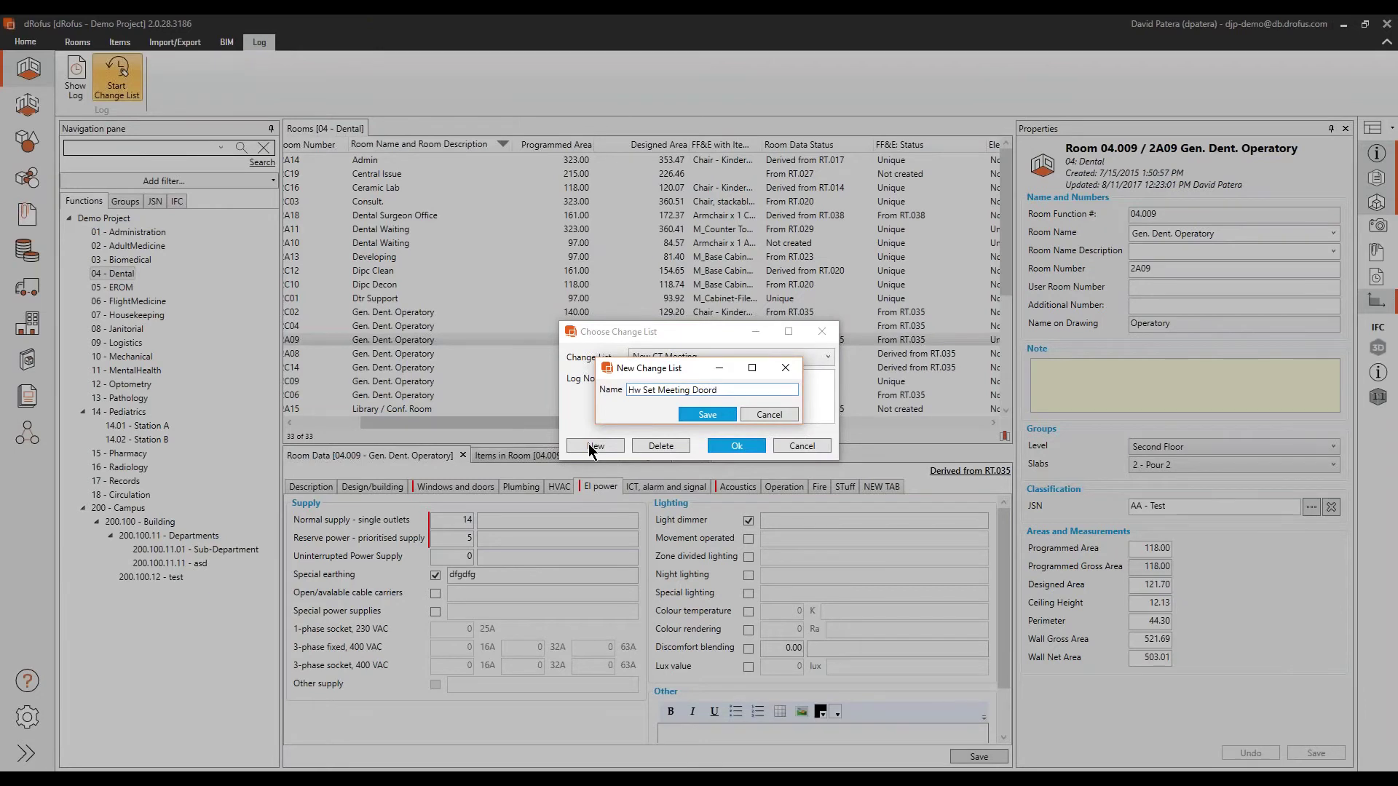
{"action": "key", "text": "BackSpace"}
{"action": "type", "text": "s"}
{"action": "left_click", "coordinate": [688, 412]}
{"action": "left_click", "coordinate": [684, 410]}
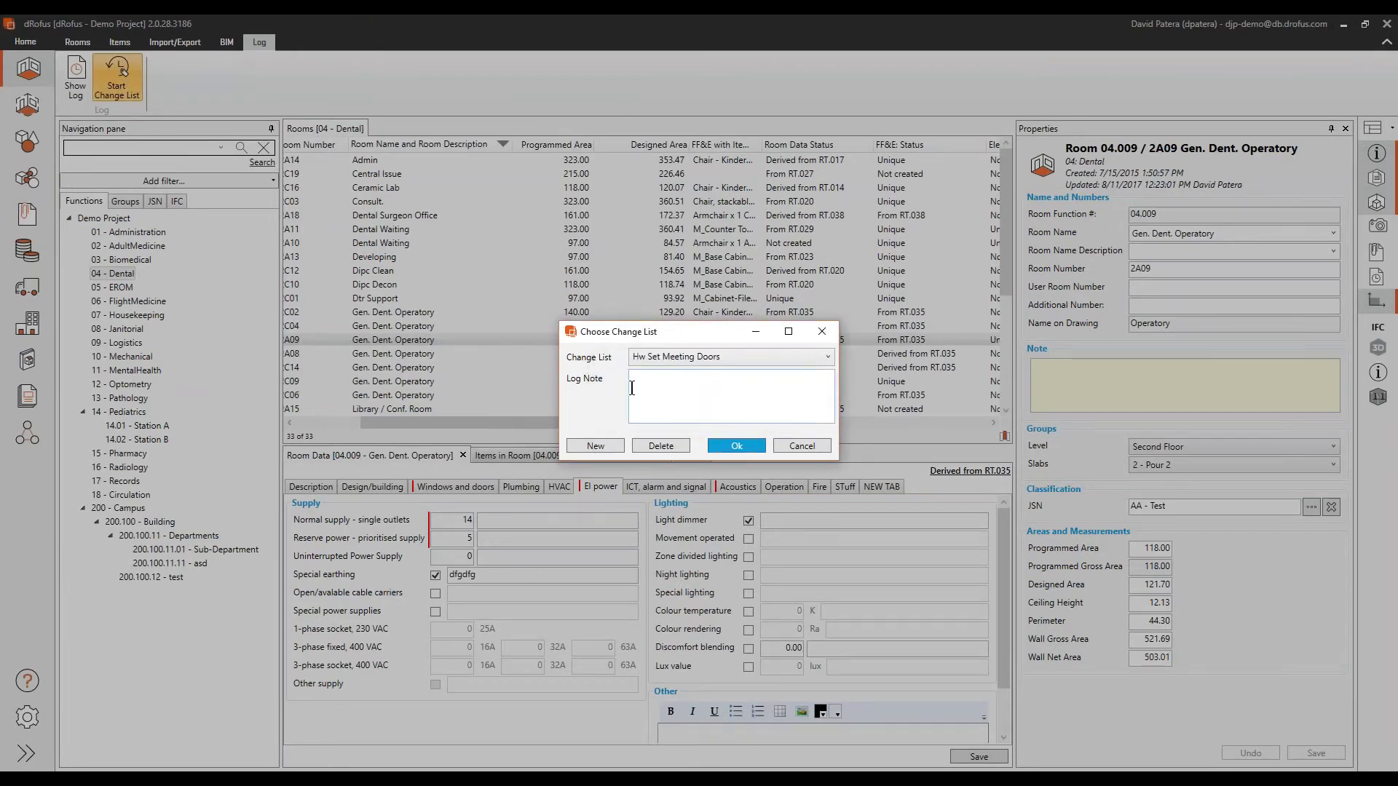
{"action": "left_click", "coordinate": [722, 446]}
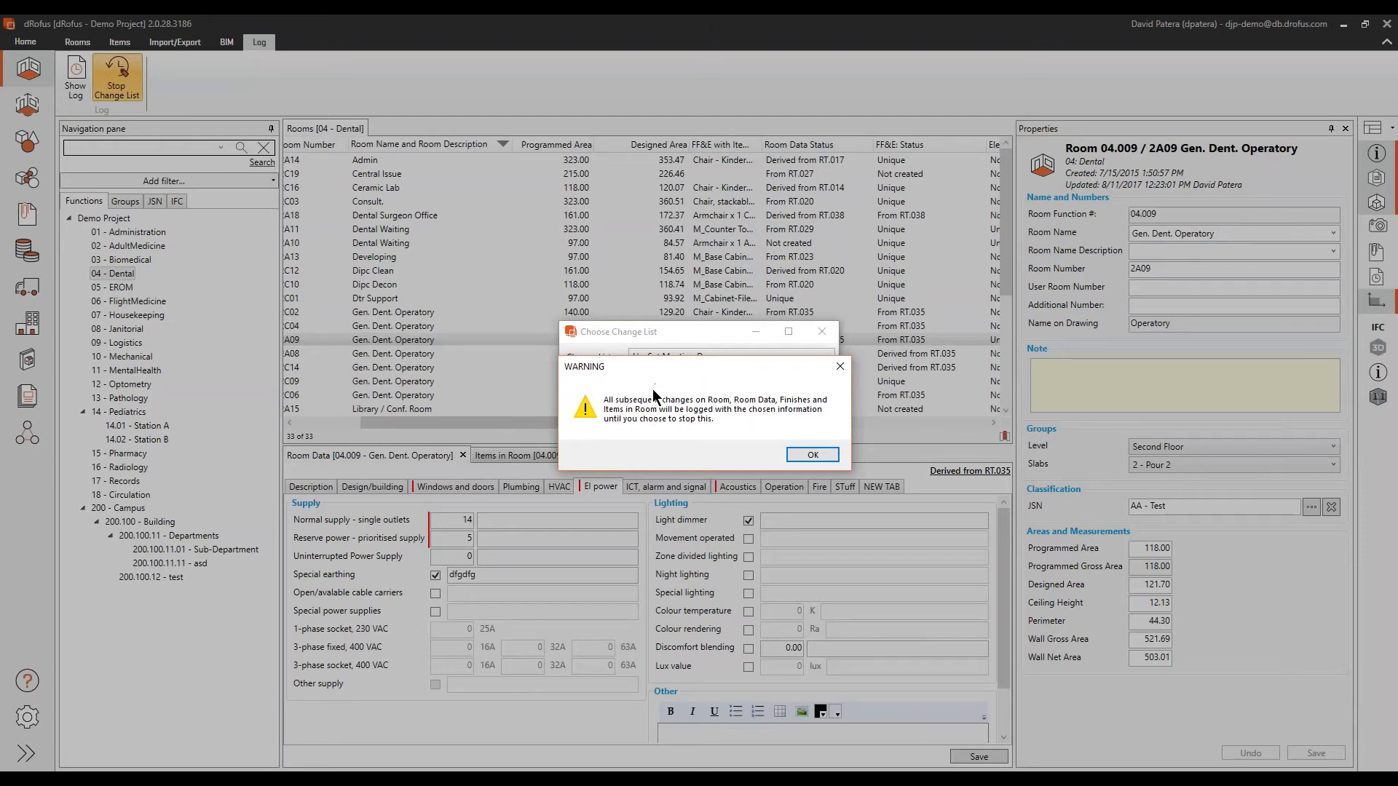
{"action": "left_click", "coordinate": [834, 456]}
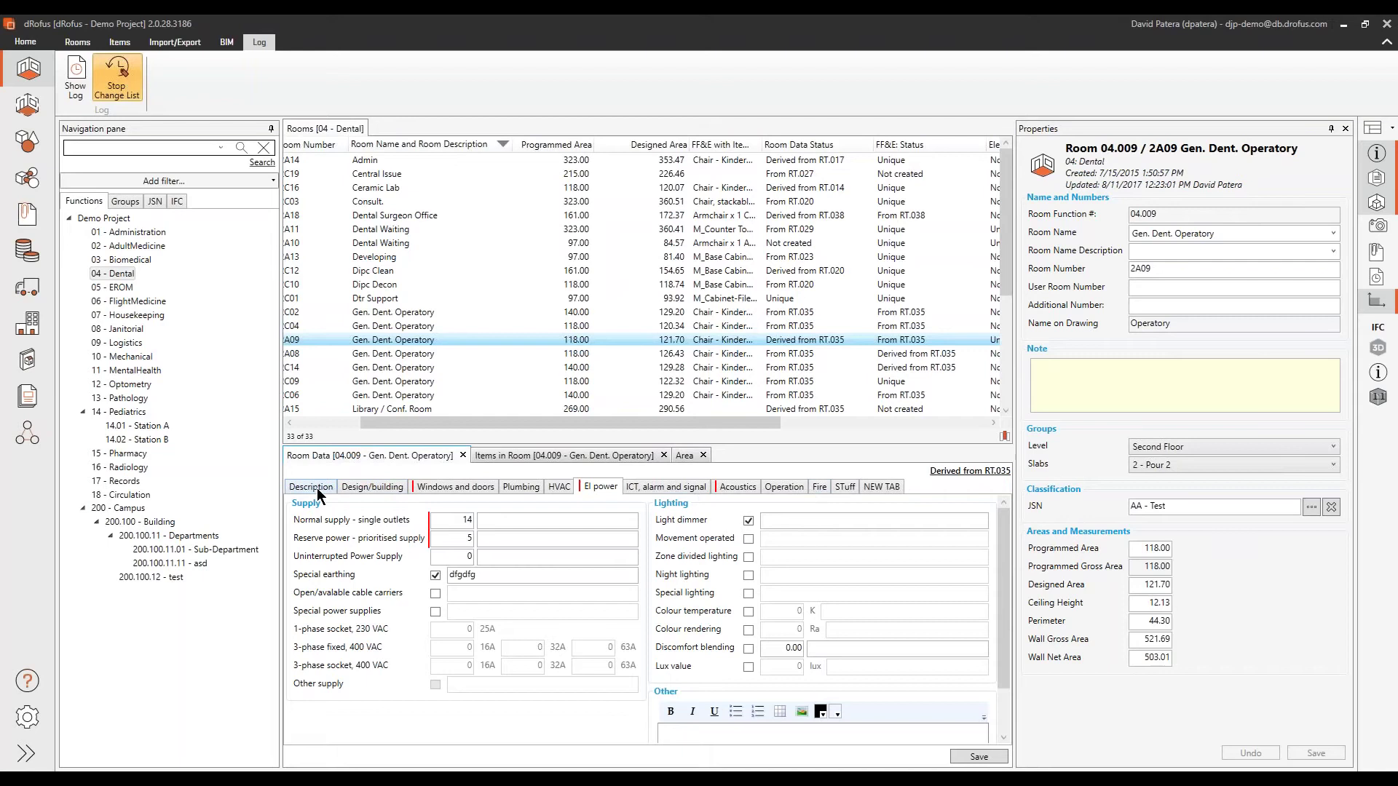
Step: In room 04.009's windows and doors data, disable Door openings, Card reader/access control and Locking mechanism, enable No window, and save
{"action": "left_click", "coordinate": [444, 487]}
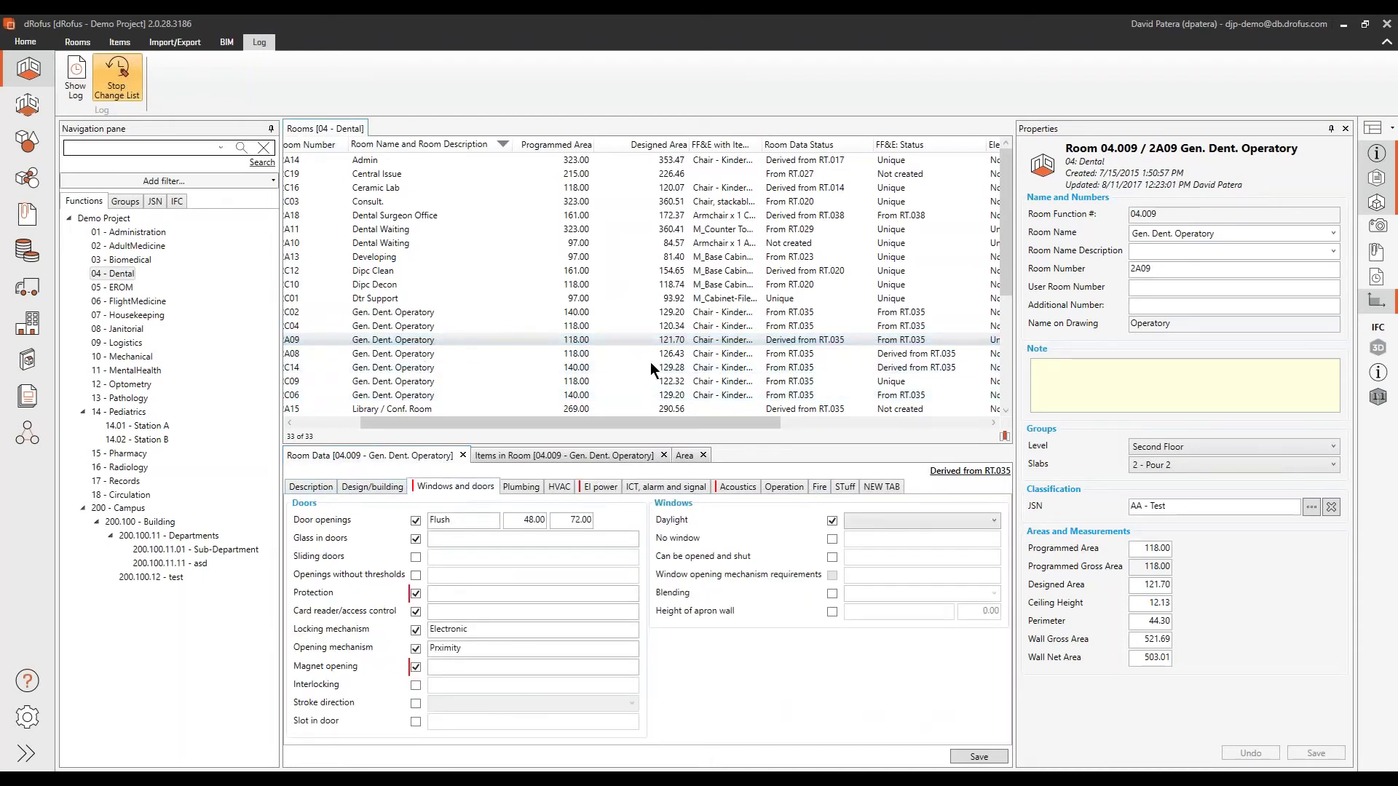
{"action": "left_click", "coordinate": [415, 521]}
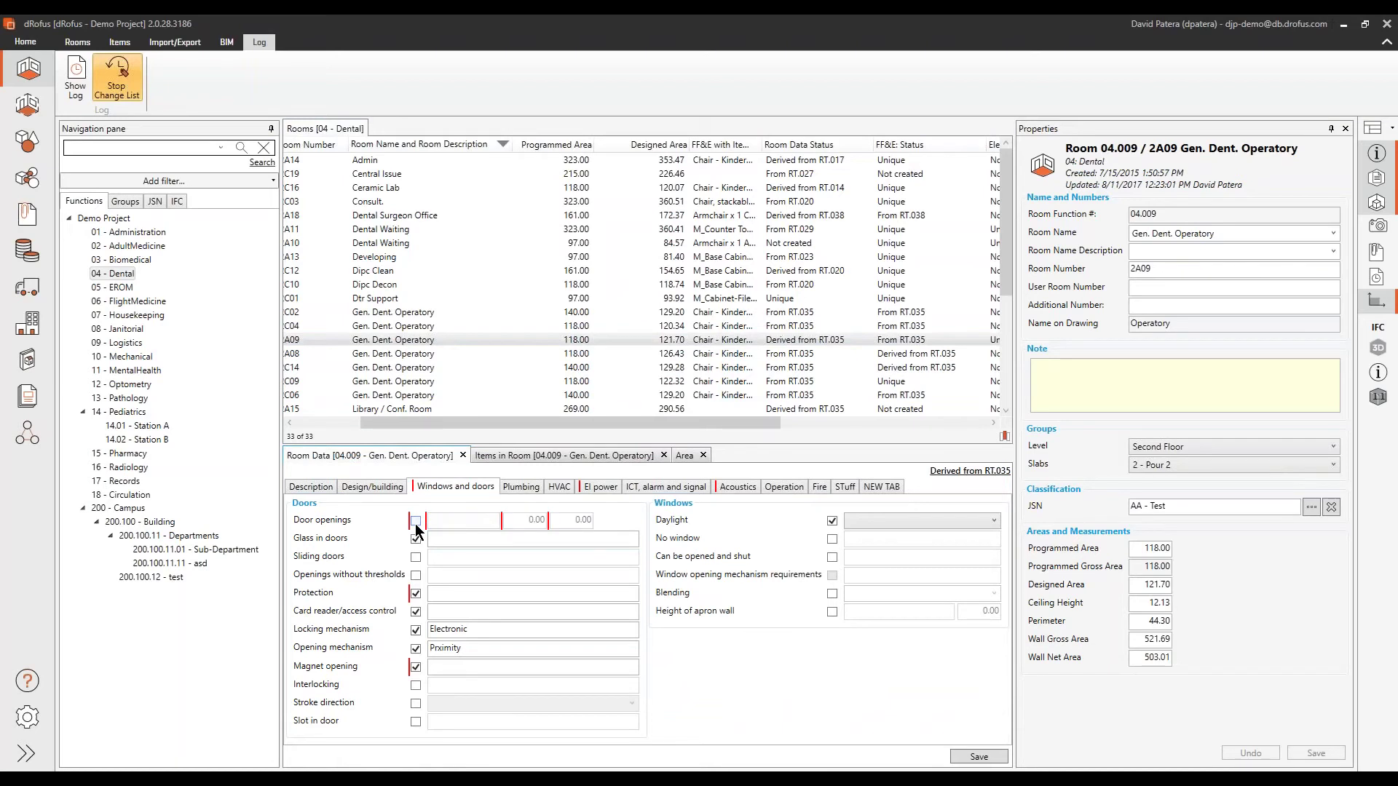
{"action": "left_click", "coordinate": [415, 611]}
{"action": "left_click", "coordinate": [416, 630]}
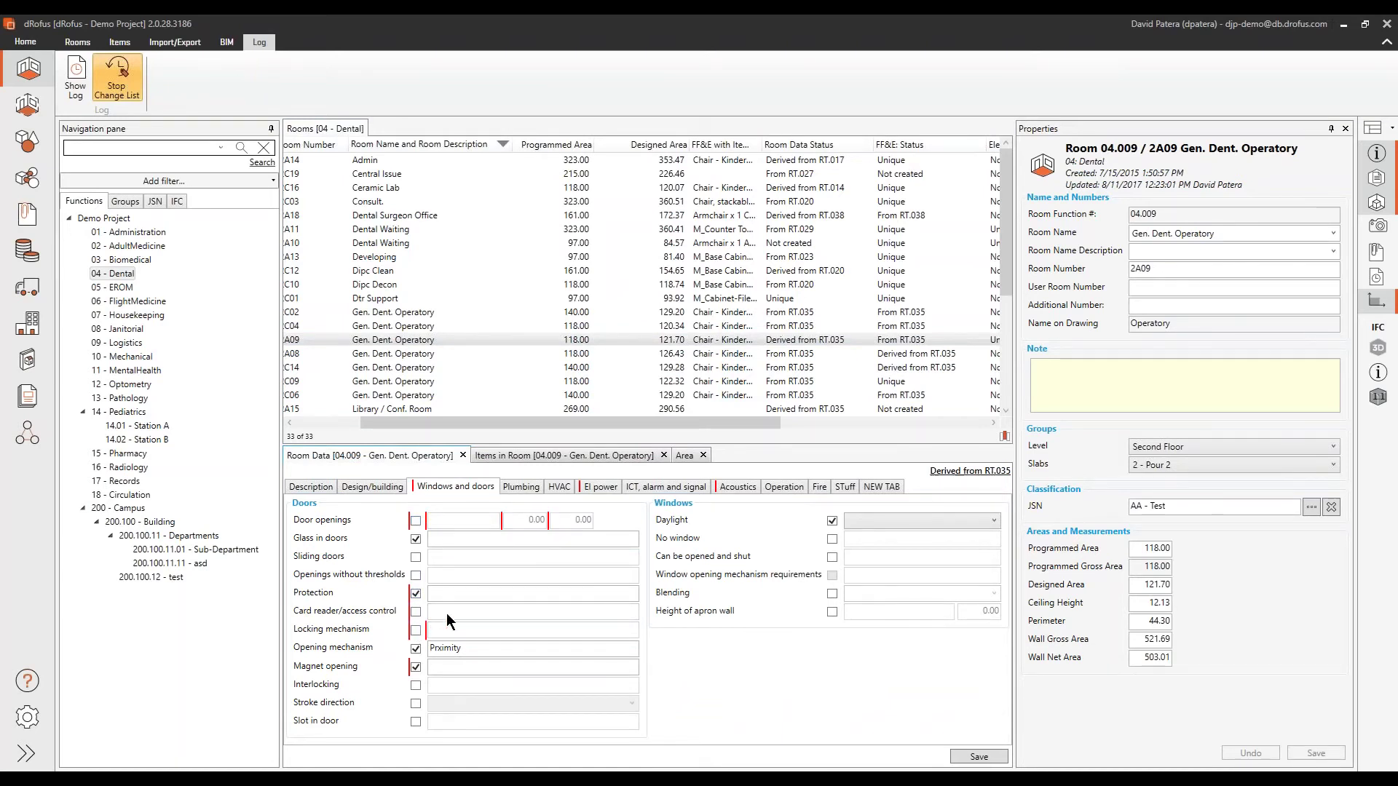
{"action": "left_click", "coordinate": [832, 539]}
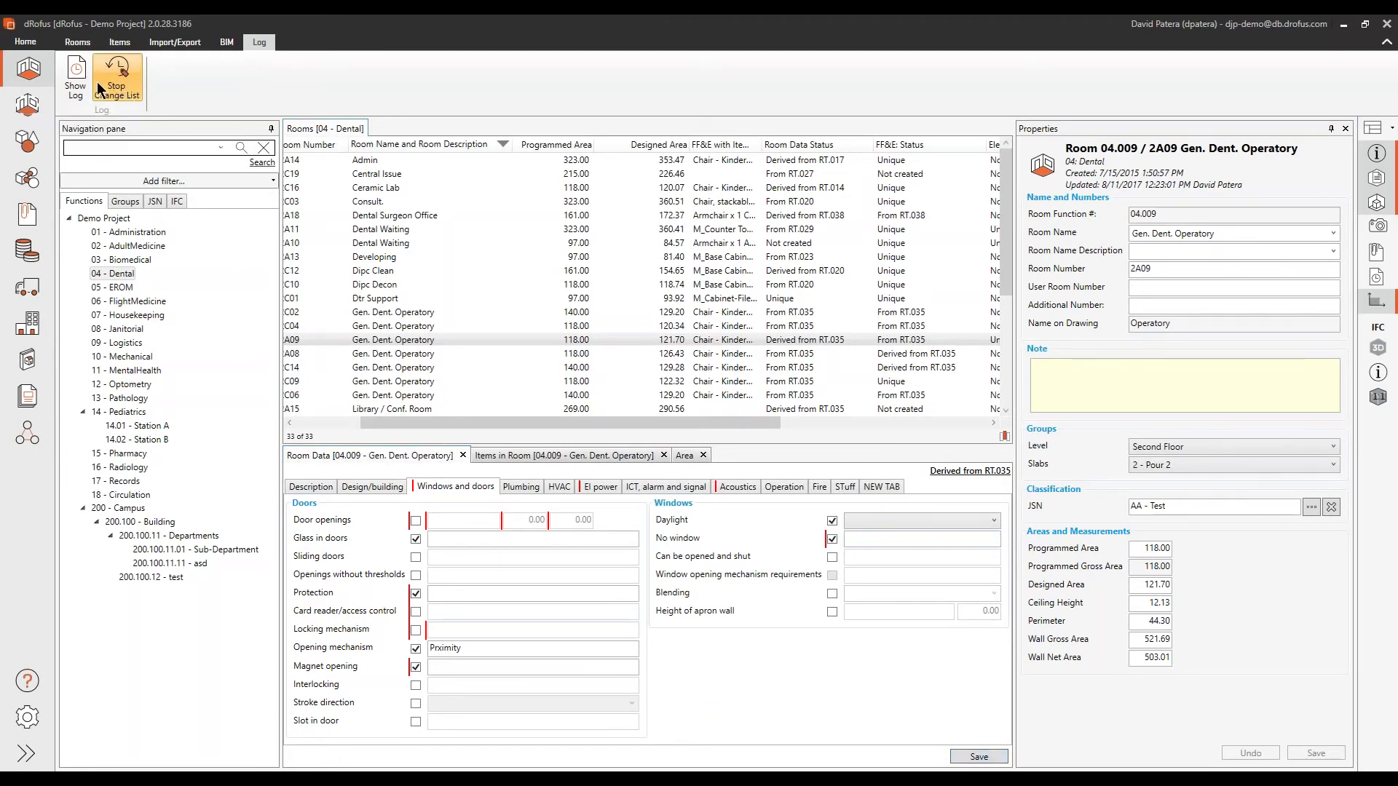
Step: Search the log of room 04.009 for changes in the Hw Set Meeting Doors change list, review the entries' remaining columns, and close the log
{"action": "left_click", "coordinate": [76, 80]}
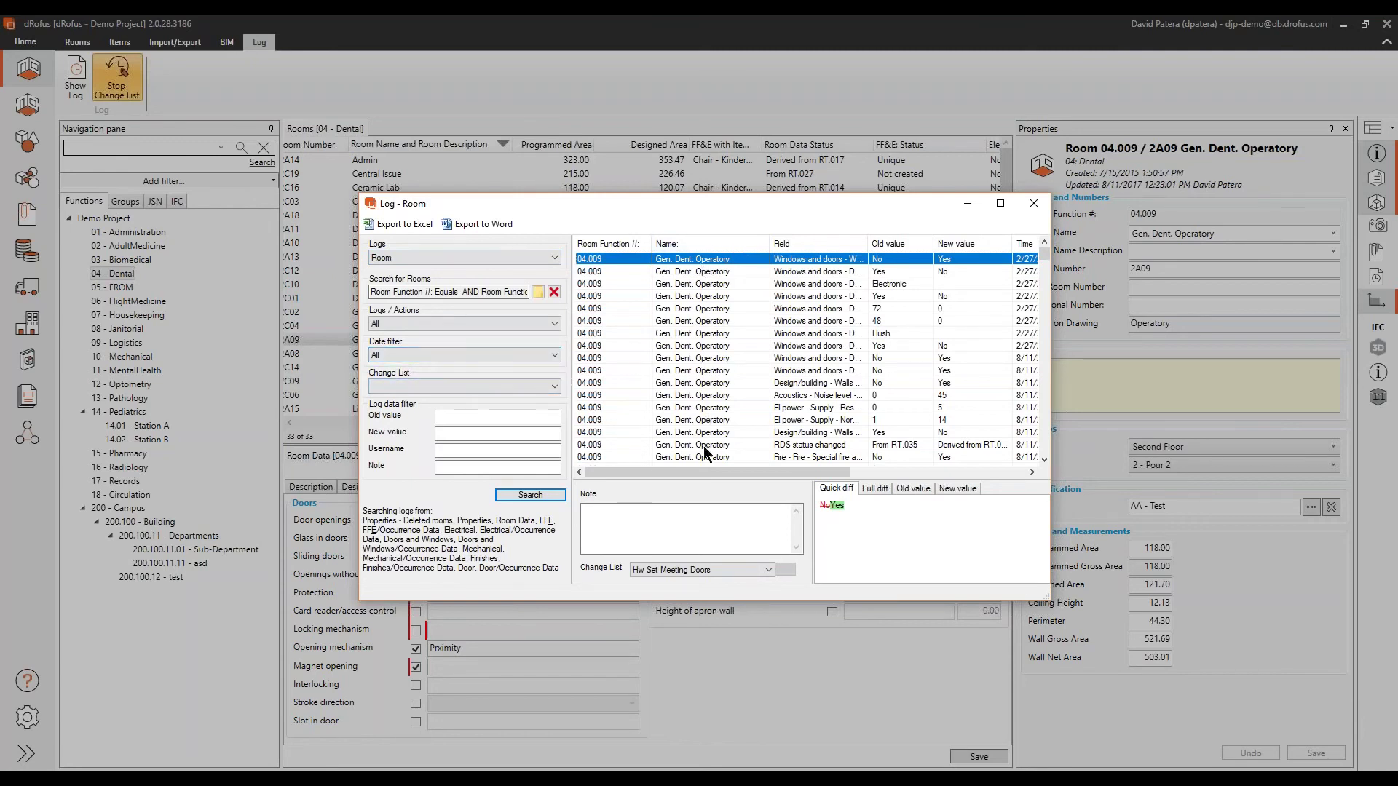
{"action": "left_click", "coordinate": [436, 386]}
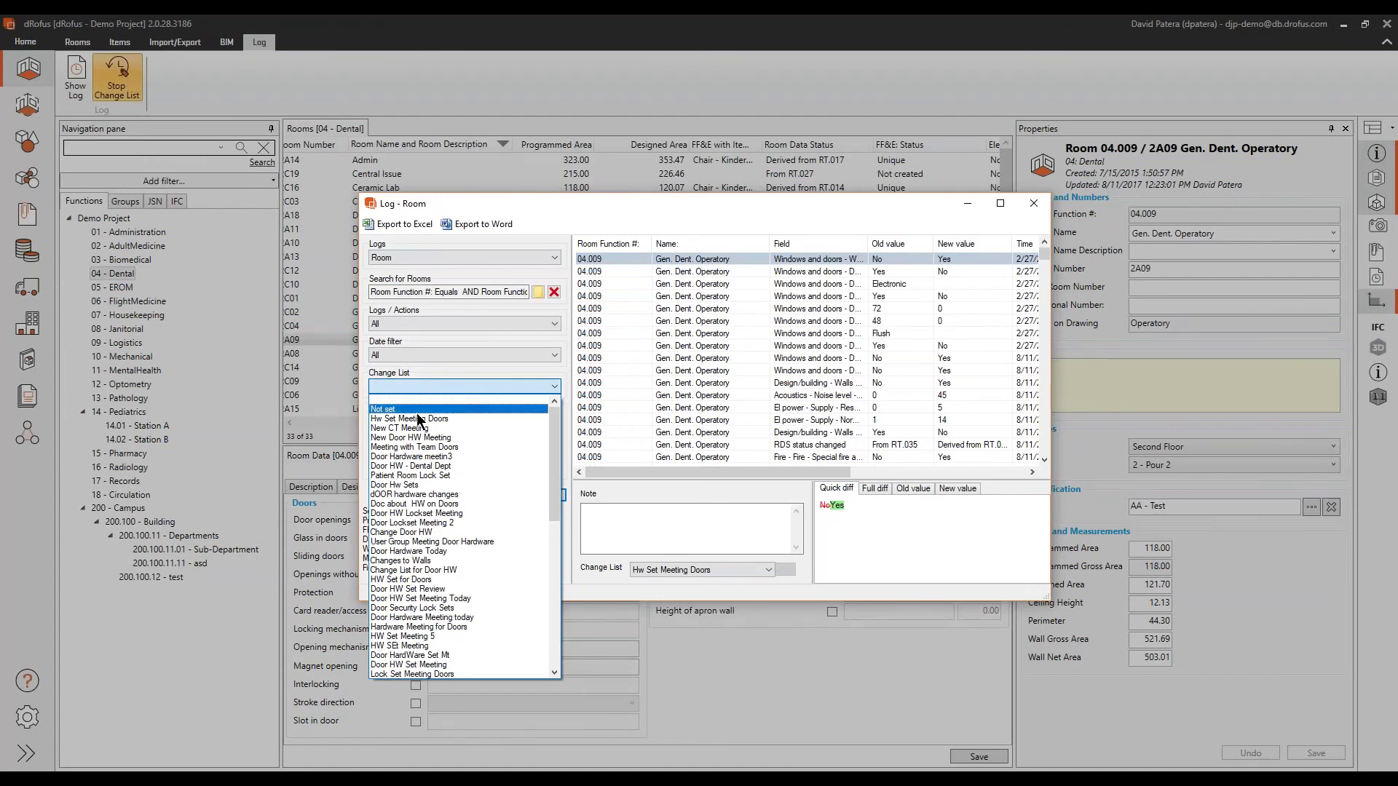
{"action": "left_click", "coordinate": [408, 419]}
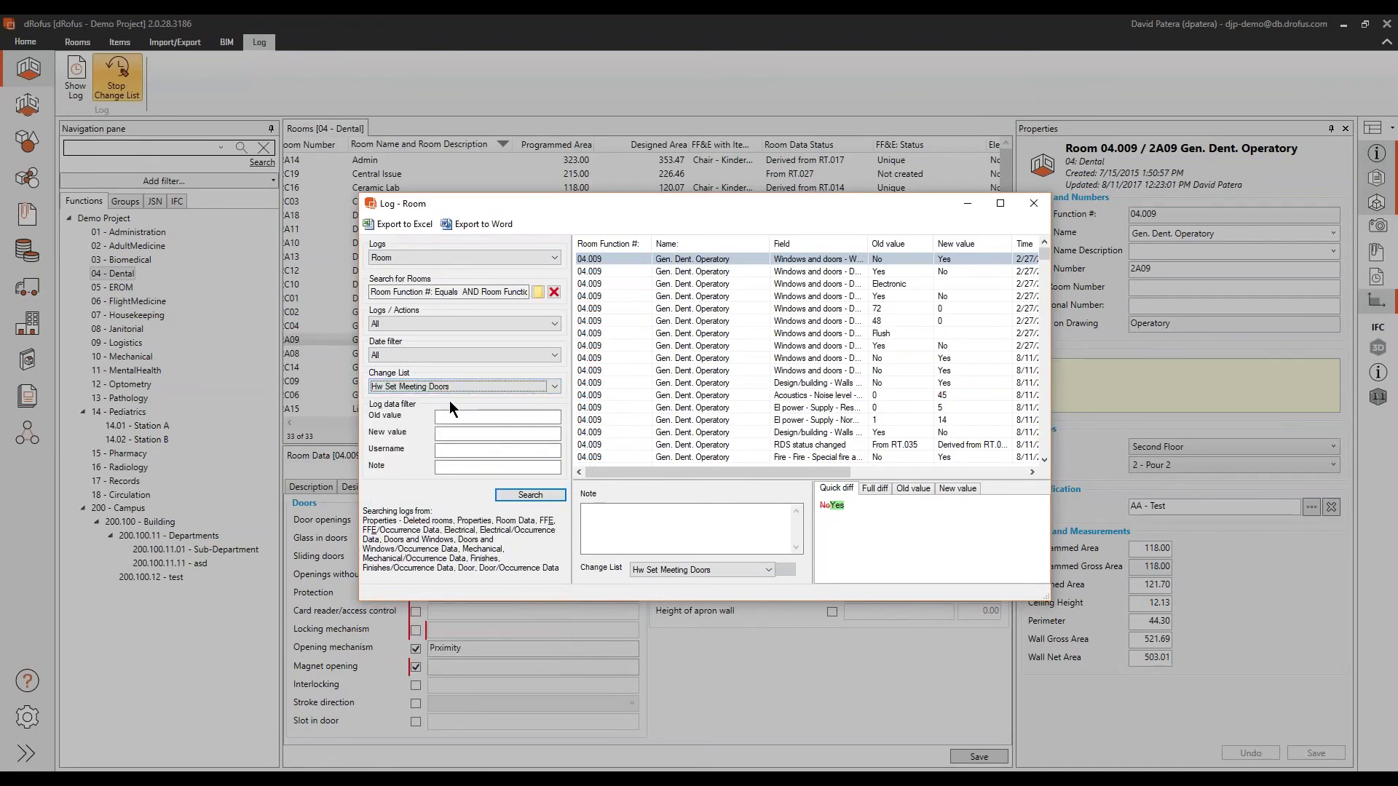
{"action": "left_click", "coordinate": [524, 496]}
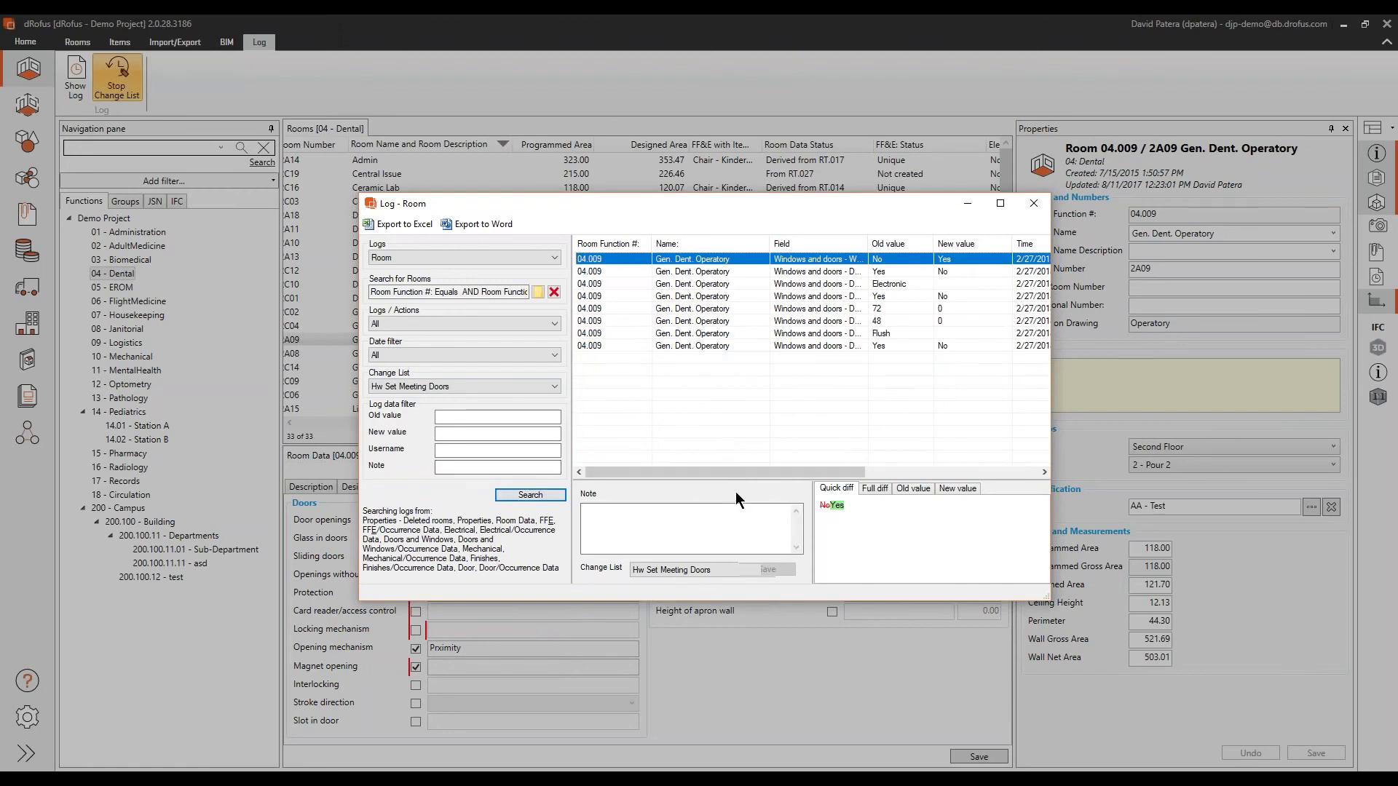
{"action": "left_click_drag", "start_coordinate": [740, 468], "coordinate": [836, 468]}
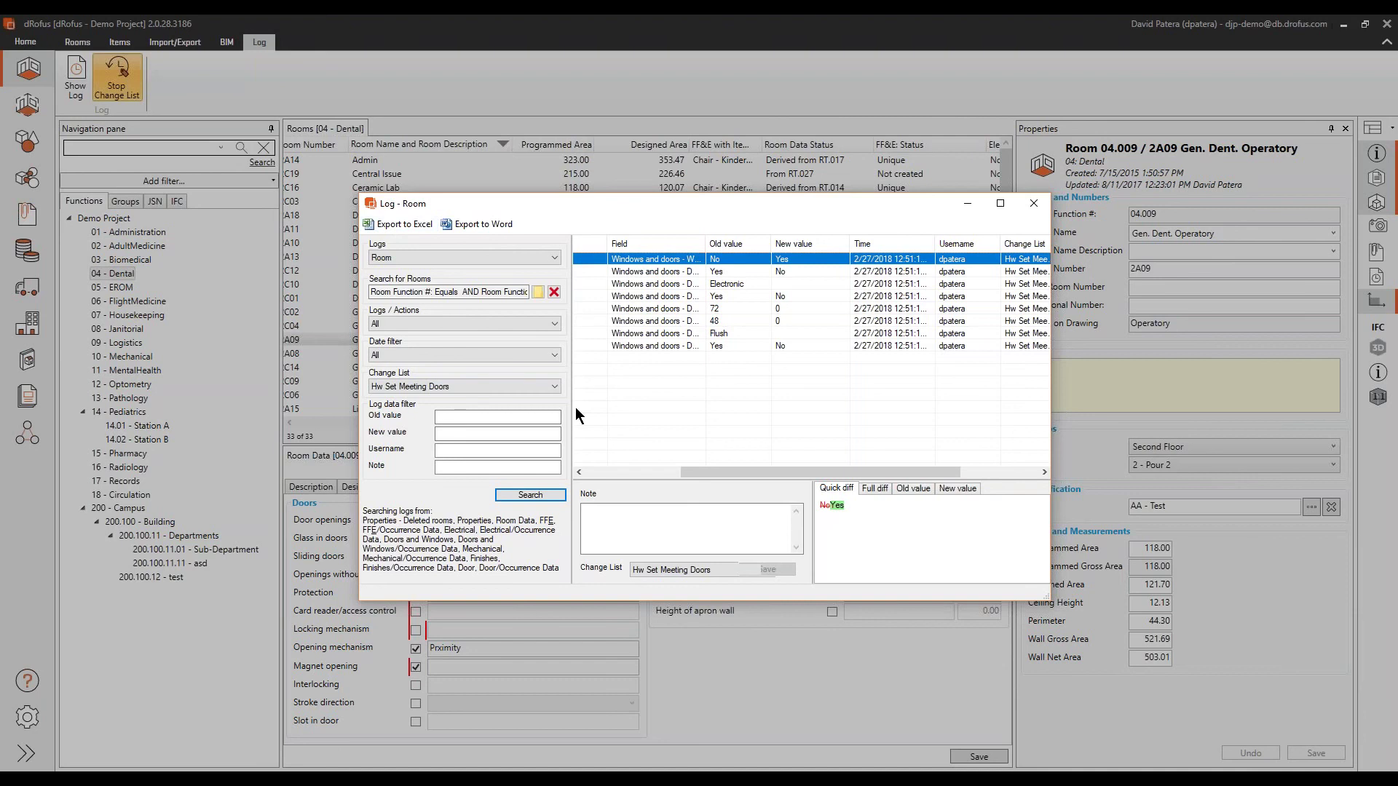
{"action": "left_click", "coordinate": [1034, 204]}
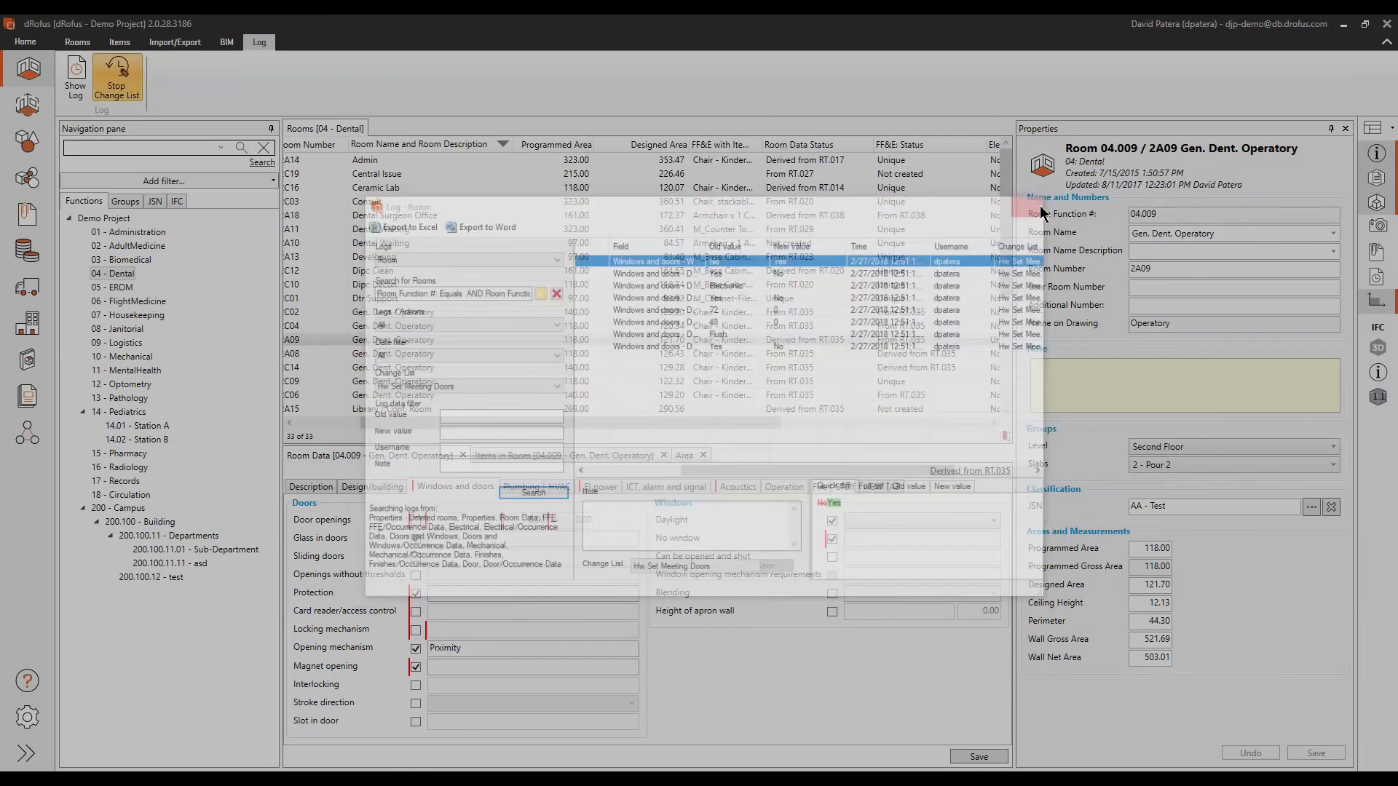